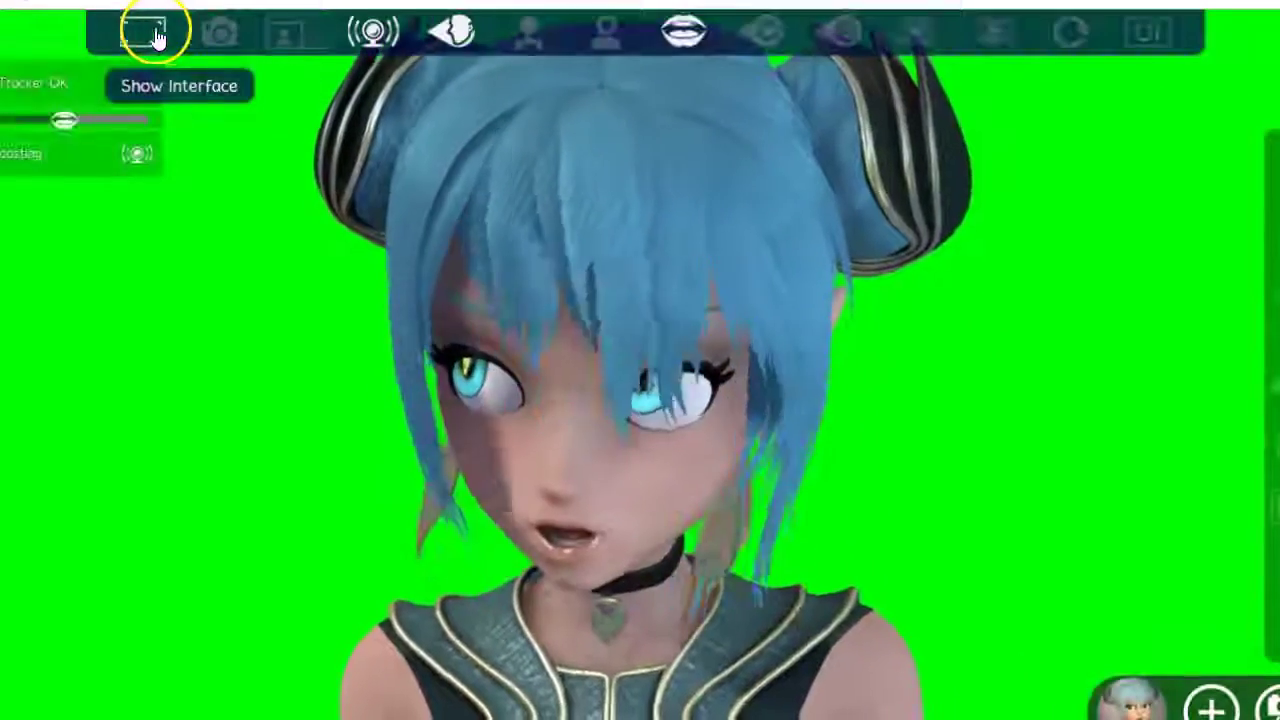
Step: Replace the current avatar with John, the average young male, from the FaceRig avatar gallery and close the gallery
left_click(146, 33)
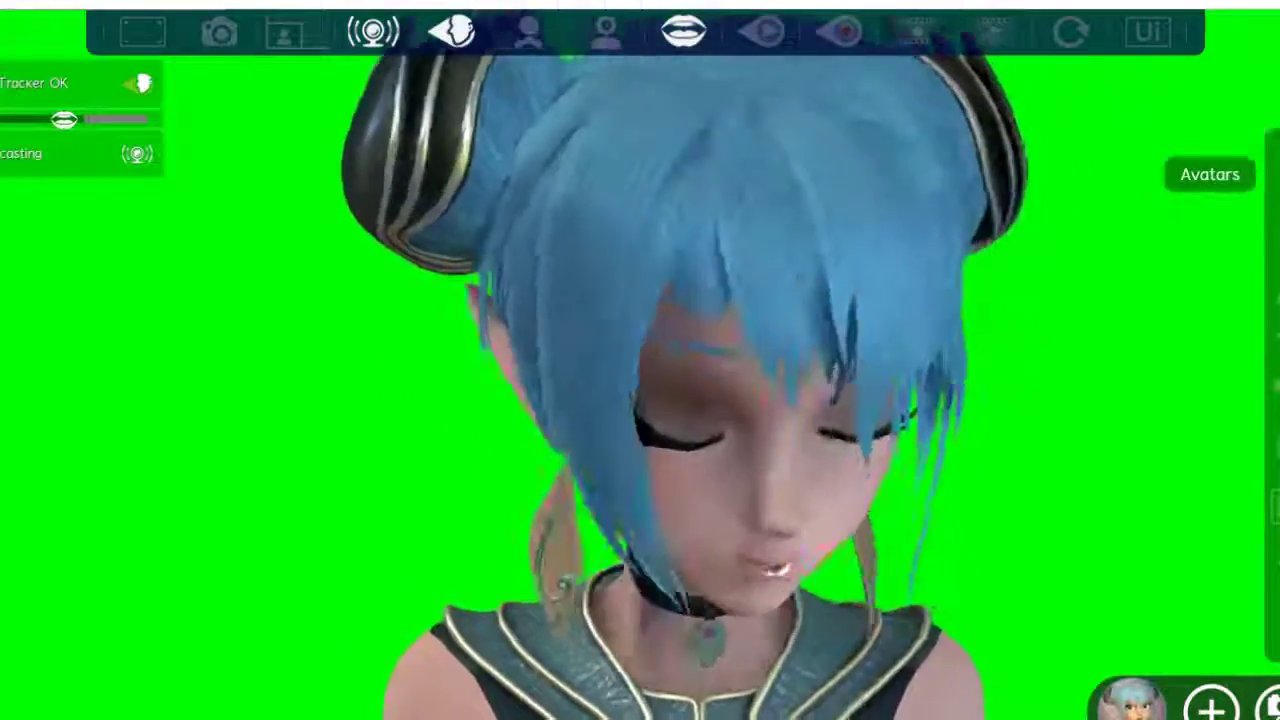
left_click(1262, 172)
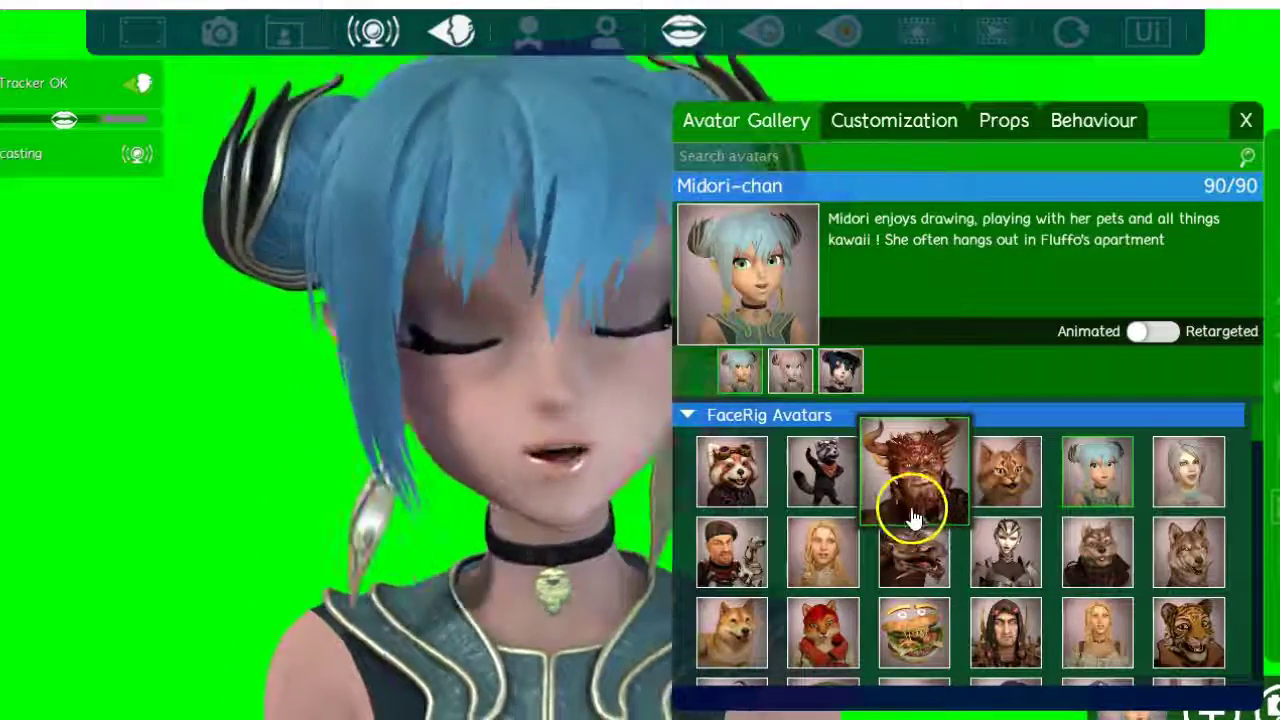
scroll(915, 520, "down", 2)
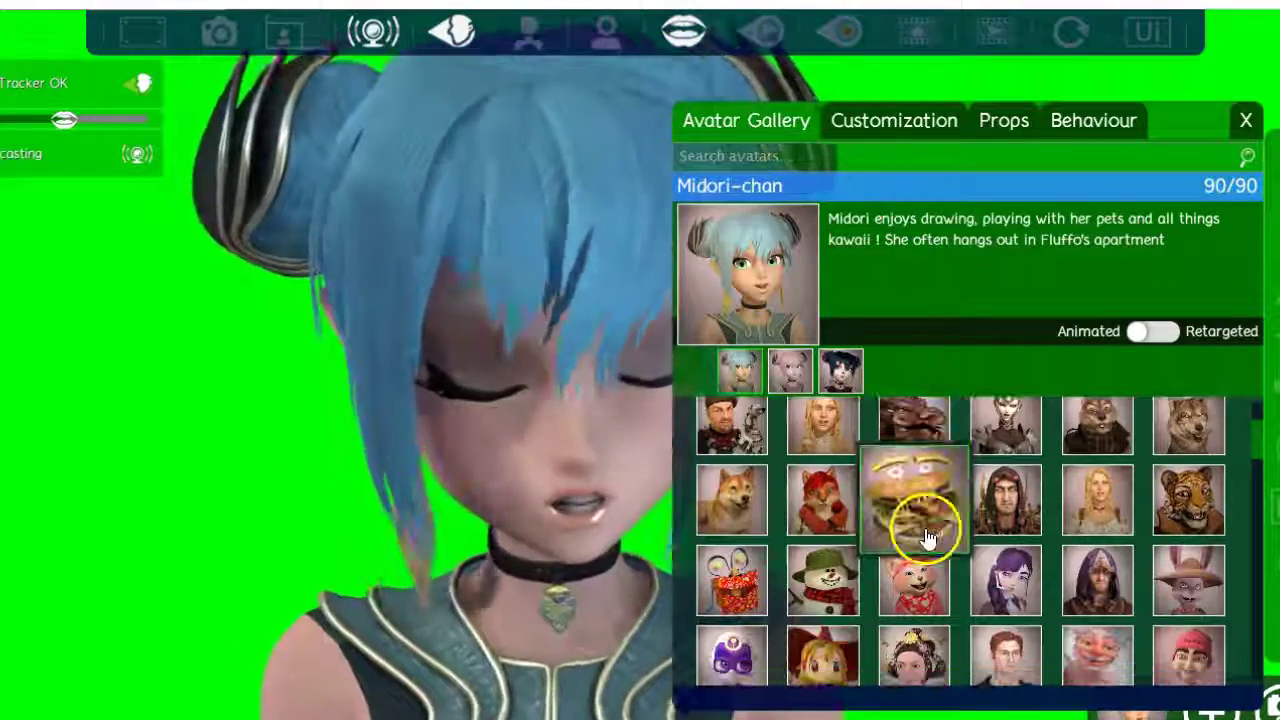
scroll(920, 540, "down", 1)
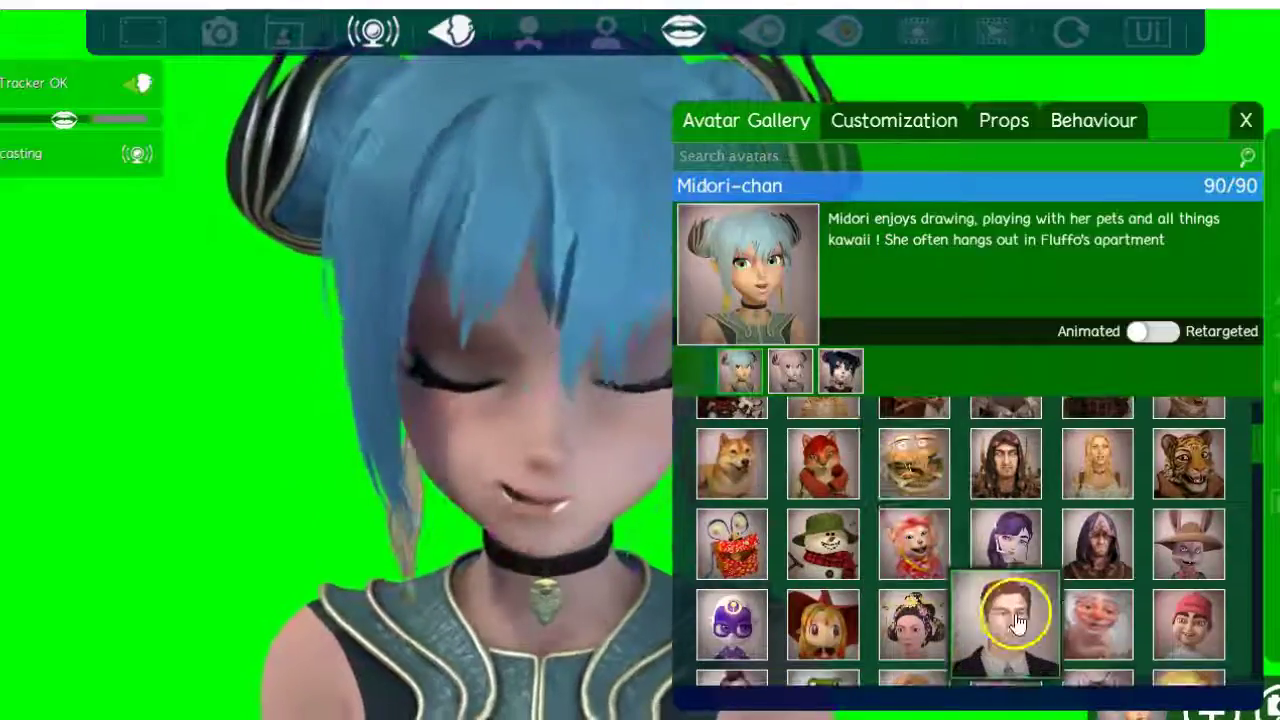
scroll(1015, 620, "down", 5)
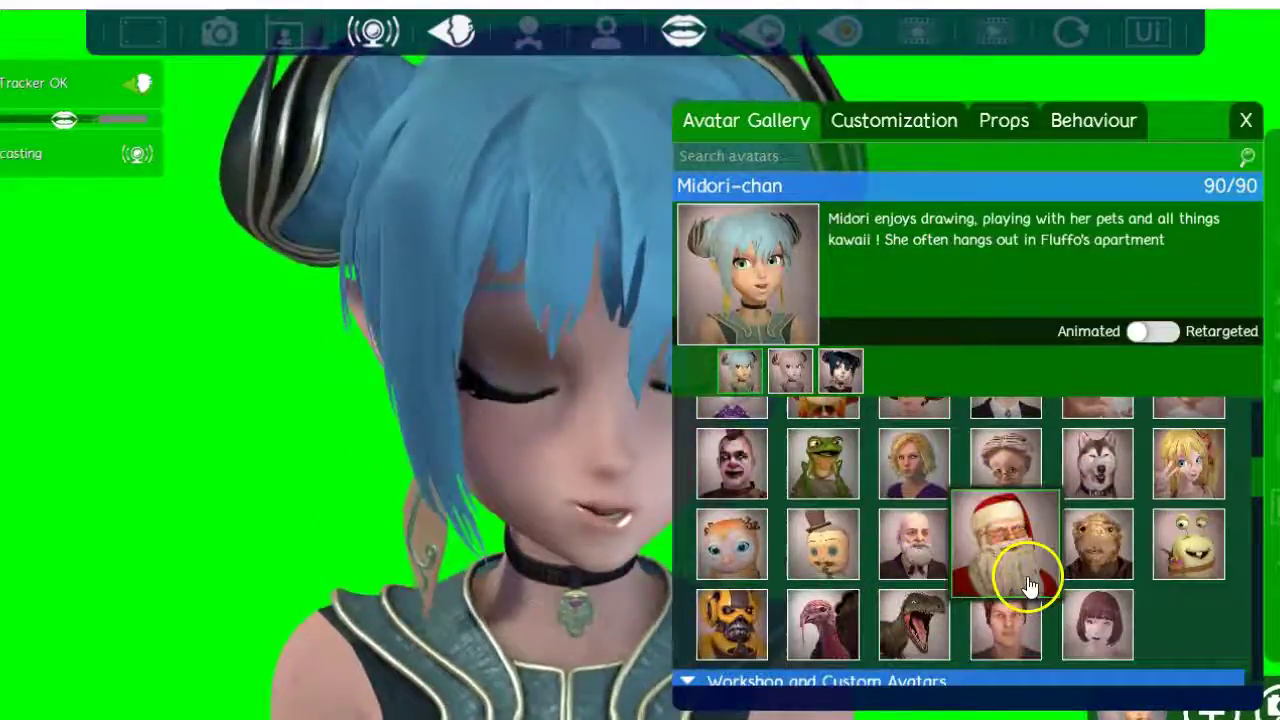
left_click(998, 600)
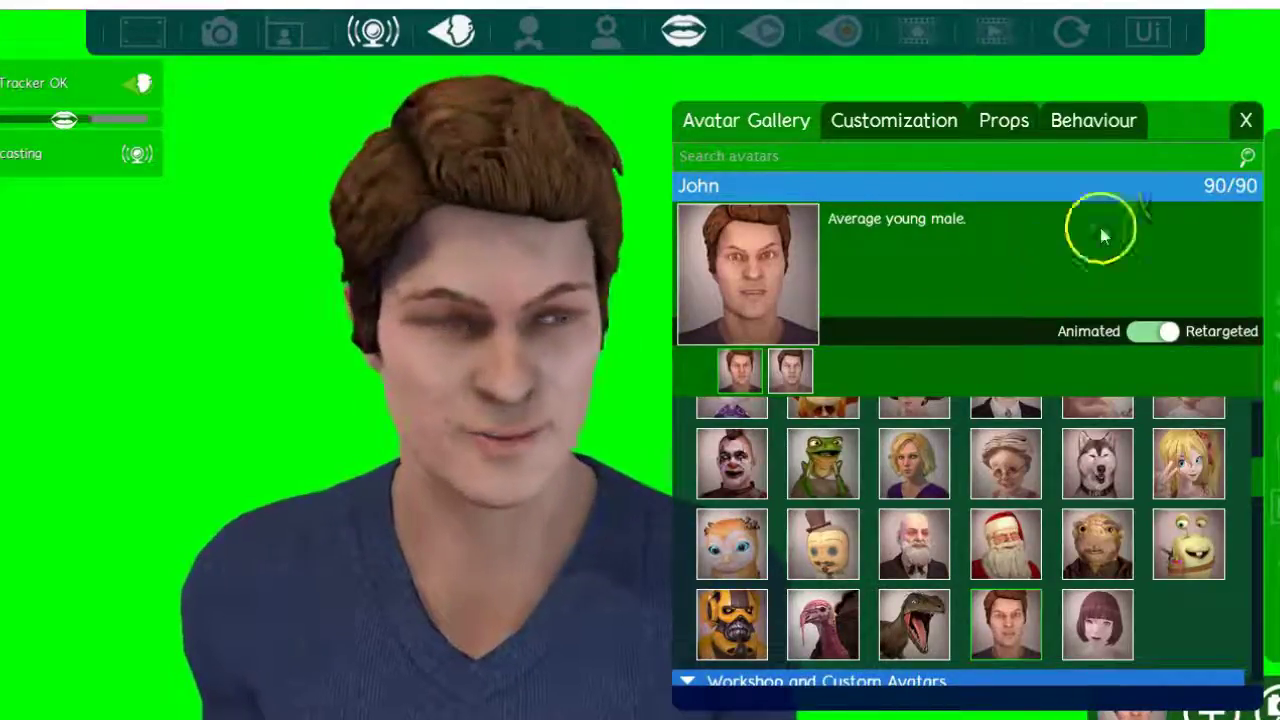
left_click(1246, 121)
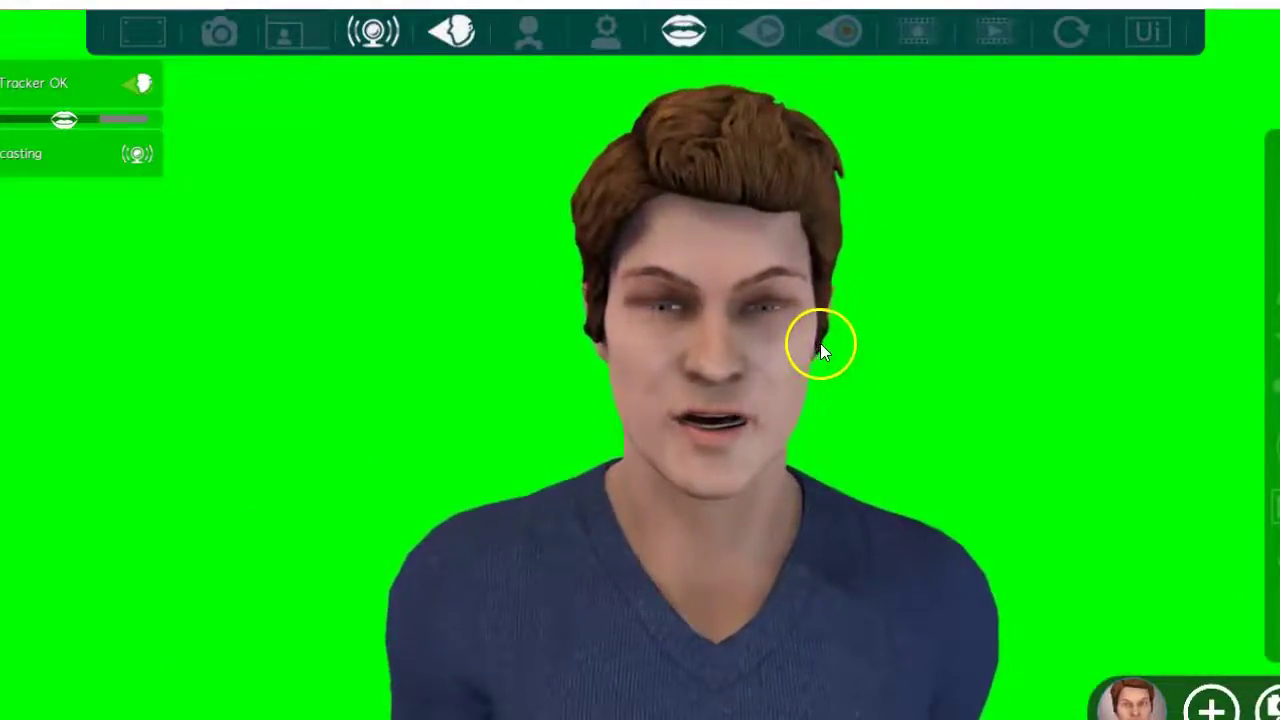
Step: Change the environment from the green screen to the Photo Studio White background
left_click(1180, 233)
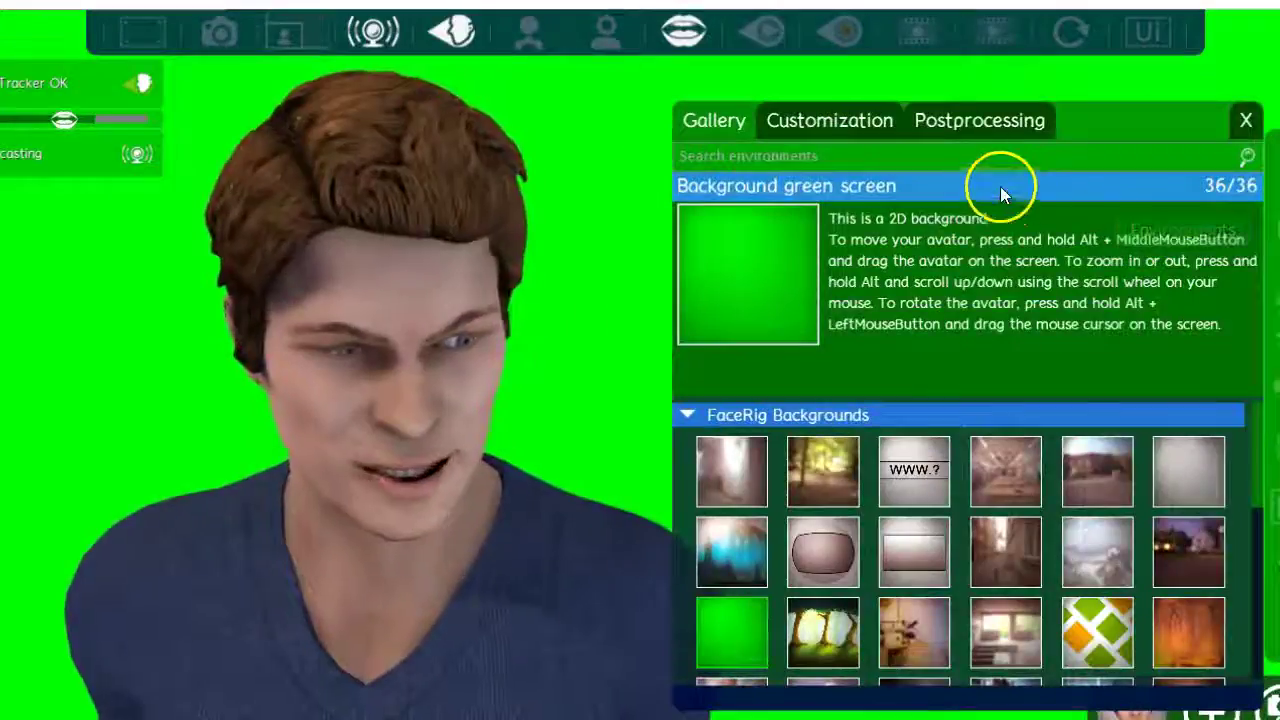
left_click(1170, 457)
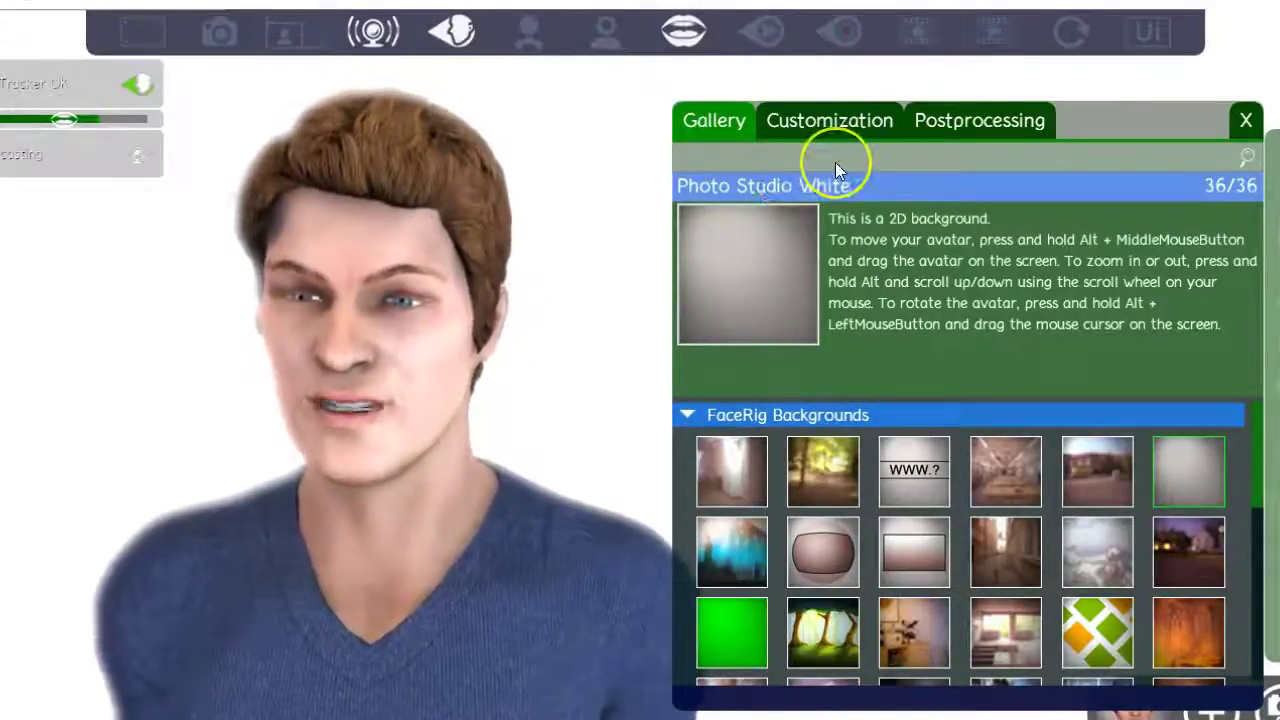
left_click(826, 133)
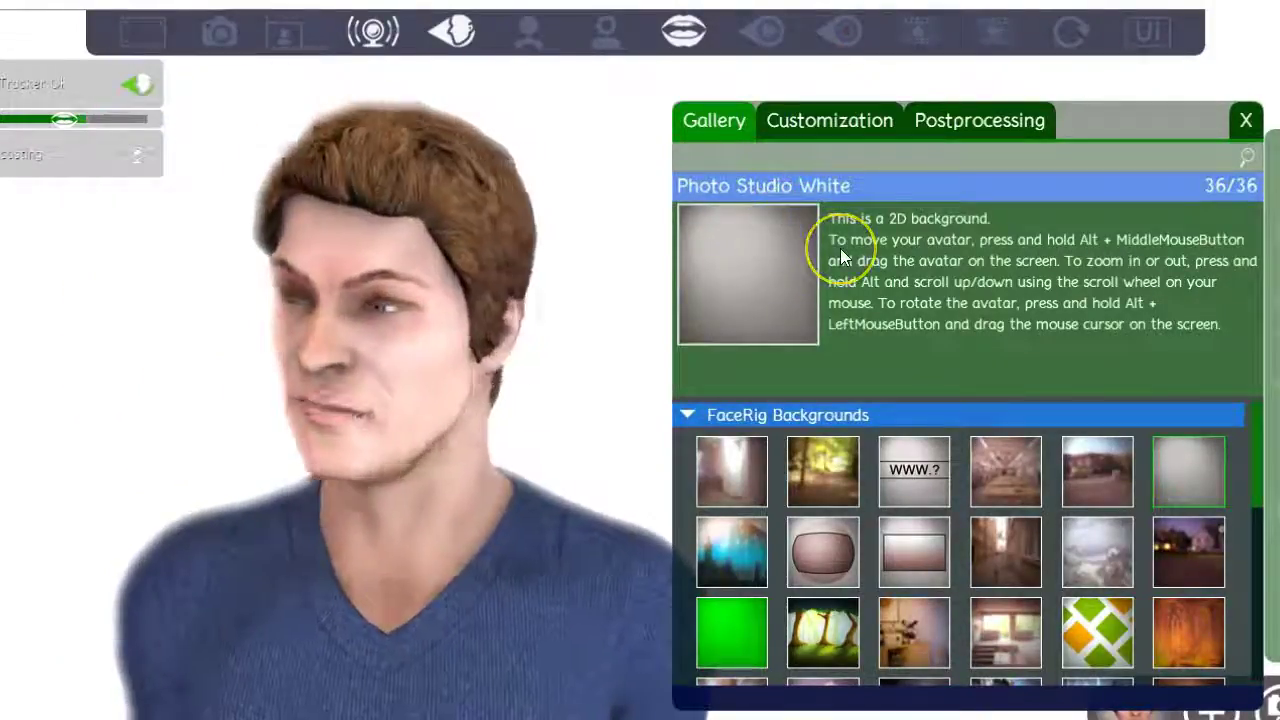
left_click(1000, 130)
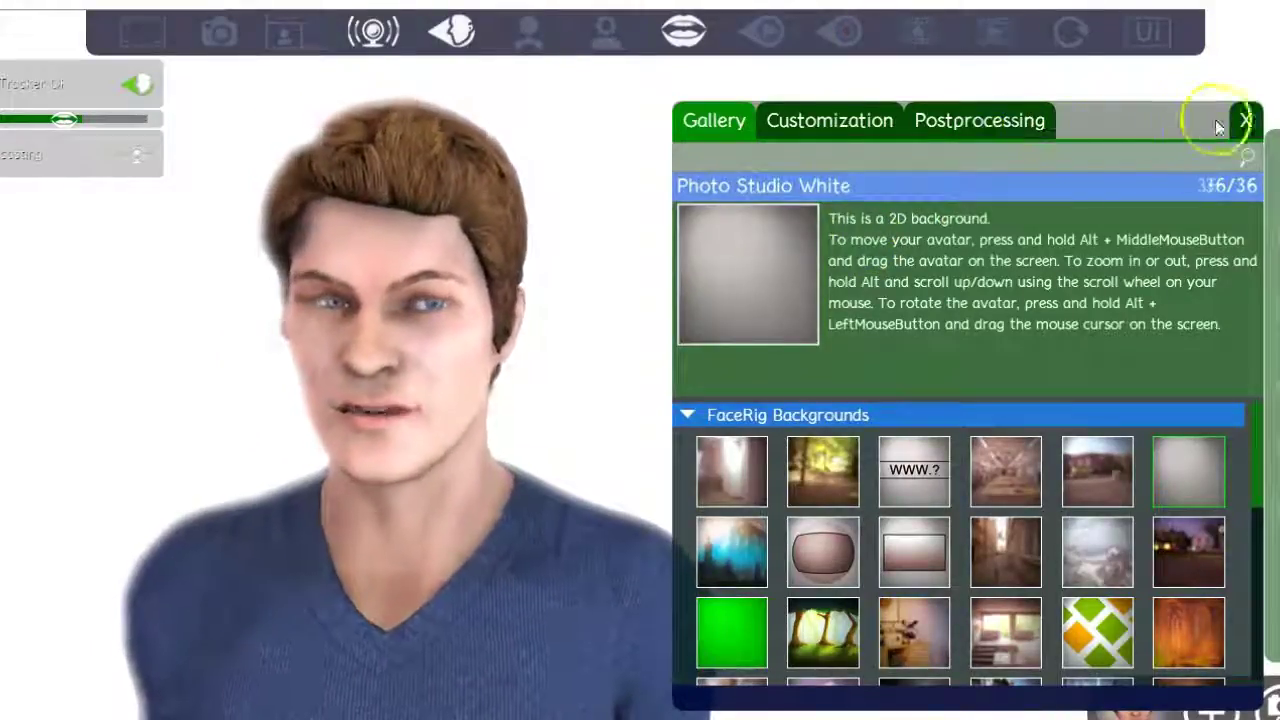
Step: Tint the backdrop color pale pink (edd3ed) and close the environment settings
left_click(874, 131)
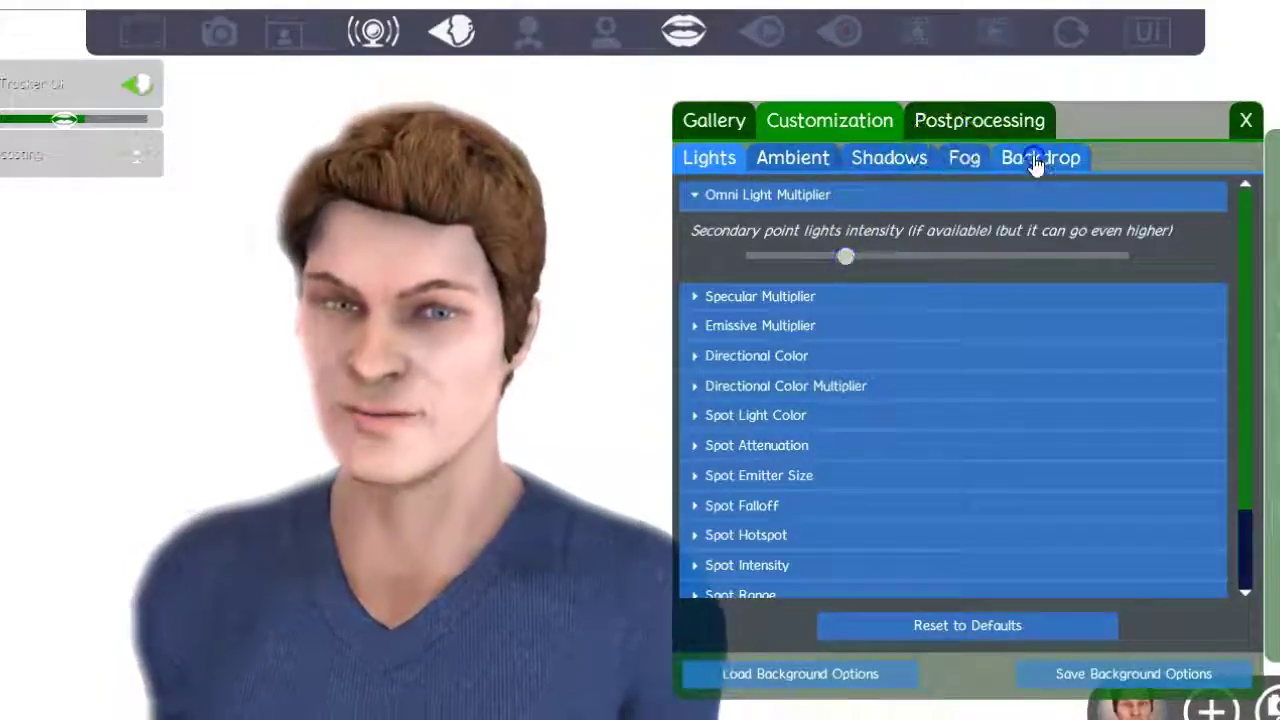
left_click(1036, 160)
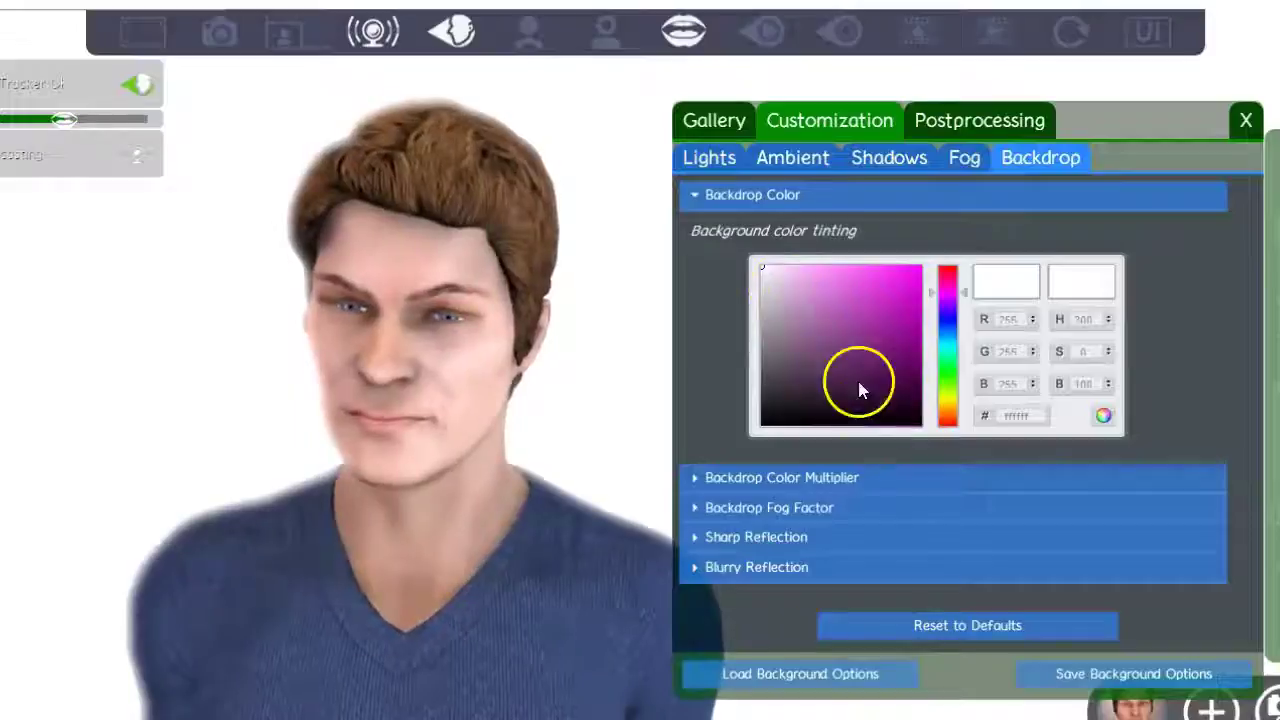
left_click(777, 276)
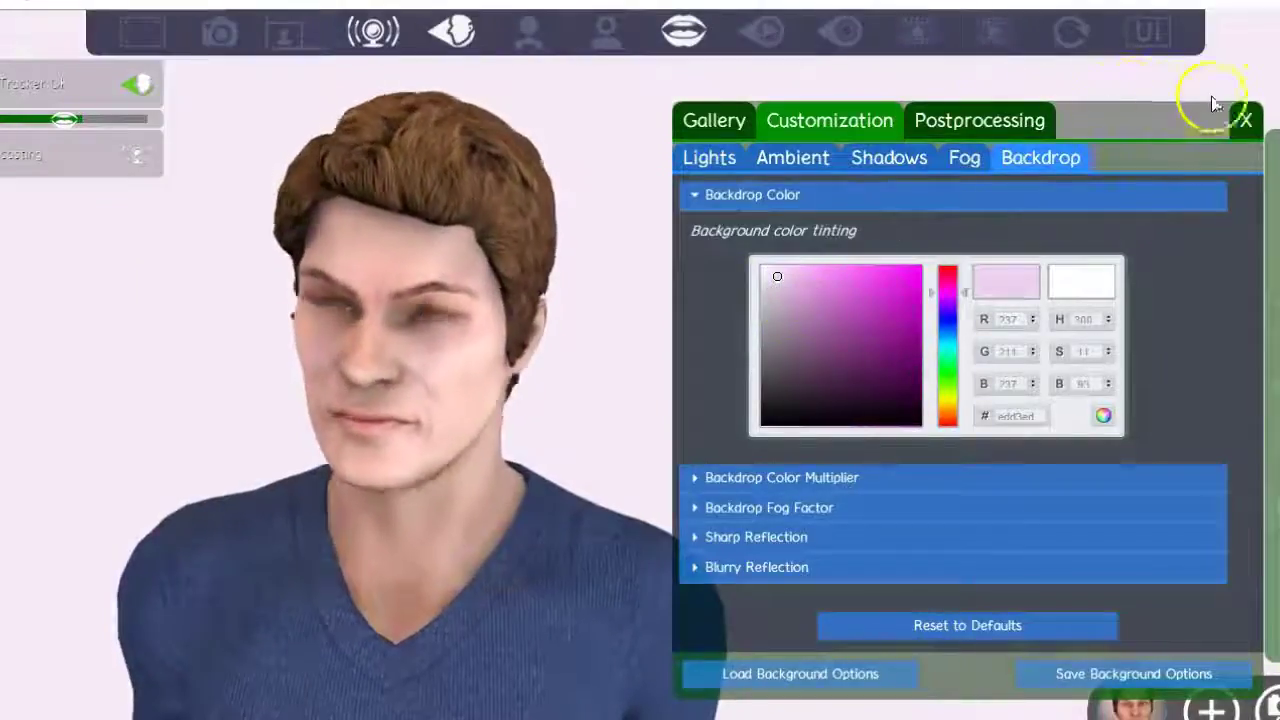
left_click(1246, 122)
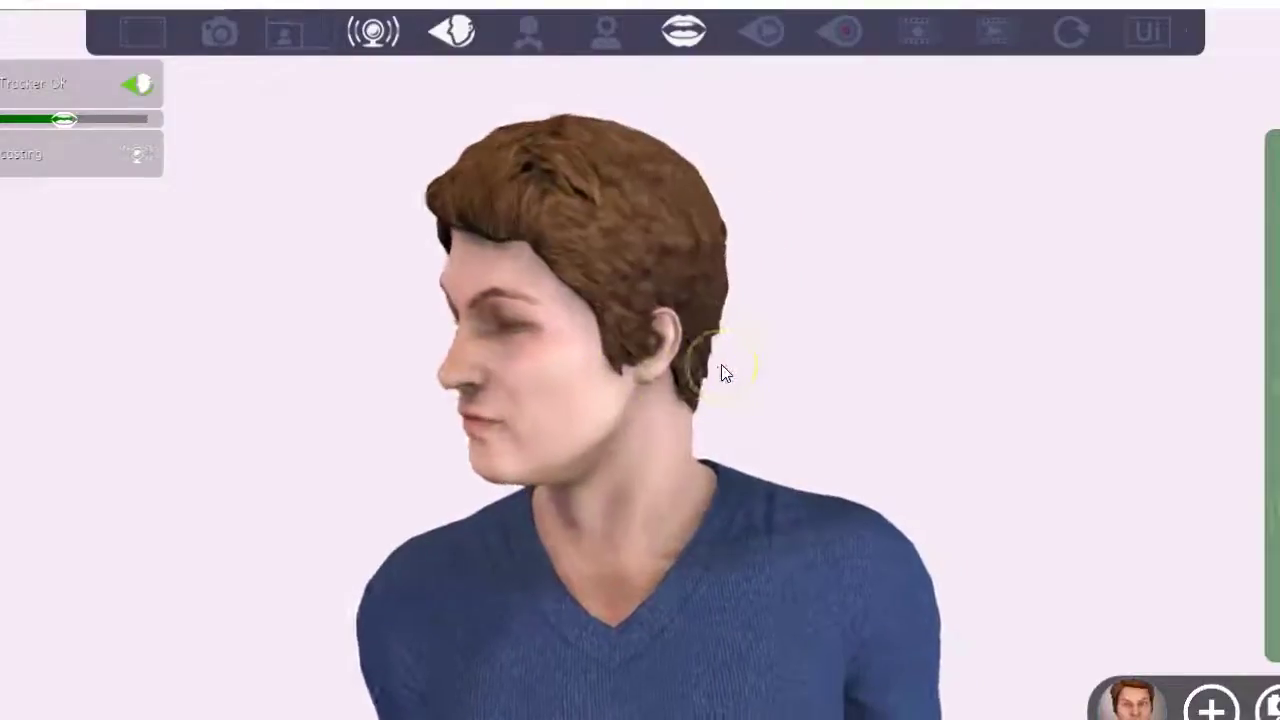
Step: Enlarge the avatar in the frame and calibrate the face tracker's neutral pose
scroll(721, 364, "up", 5)
left_click_drag(721, 364, 714, 348)
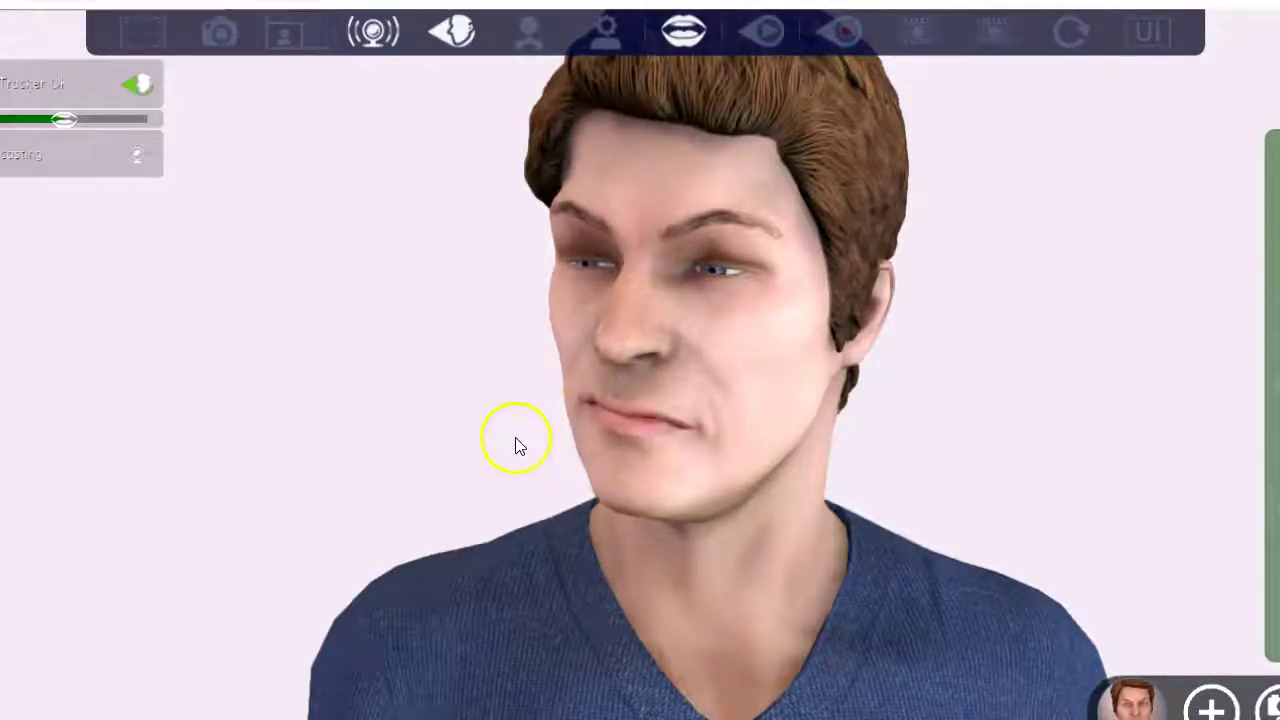
left_click(1218, 7)
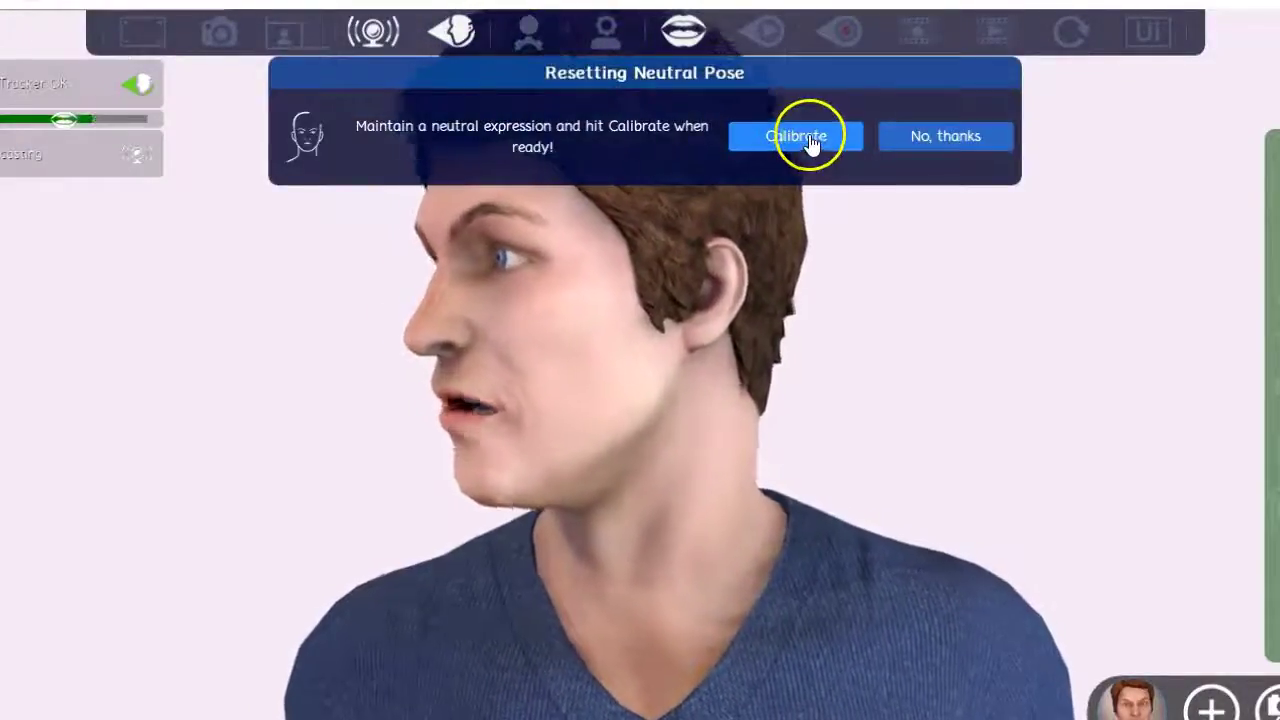
left_click(810, 140)
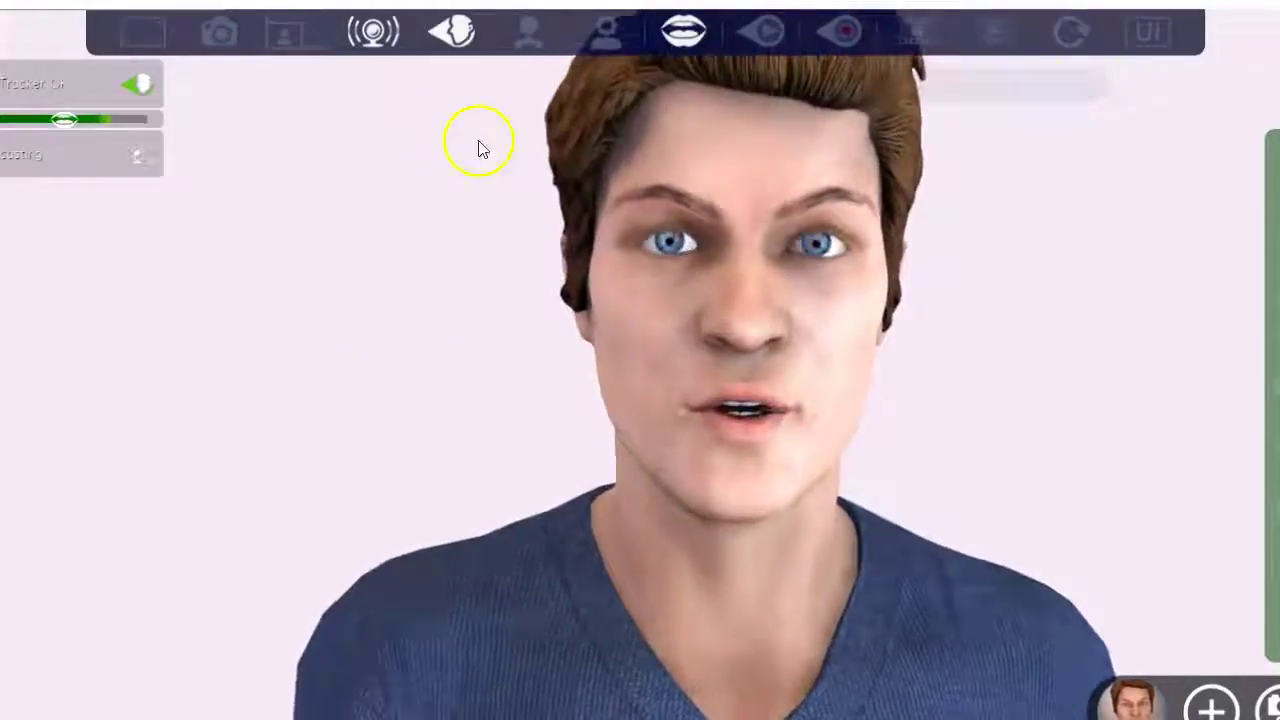
Step: Show the webcam preview to check the face tracking points, and close the preview
left_click(288, 38)
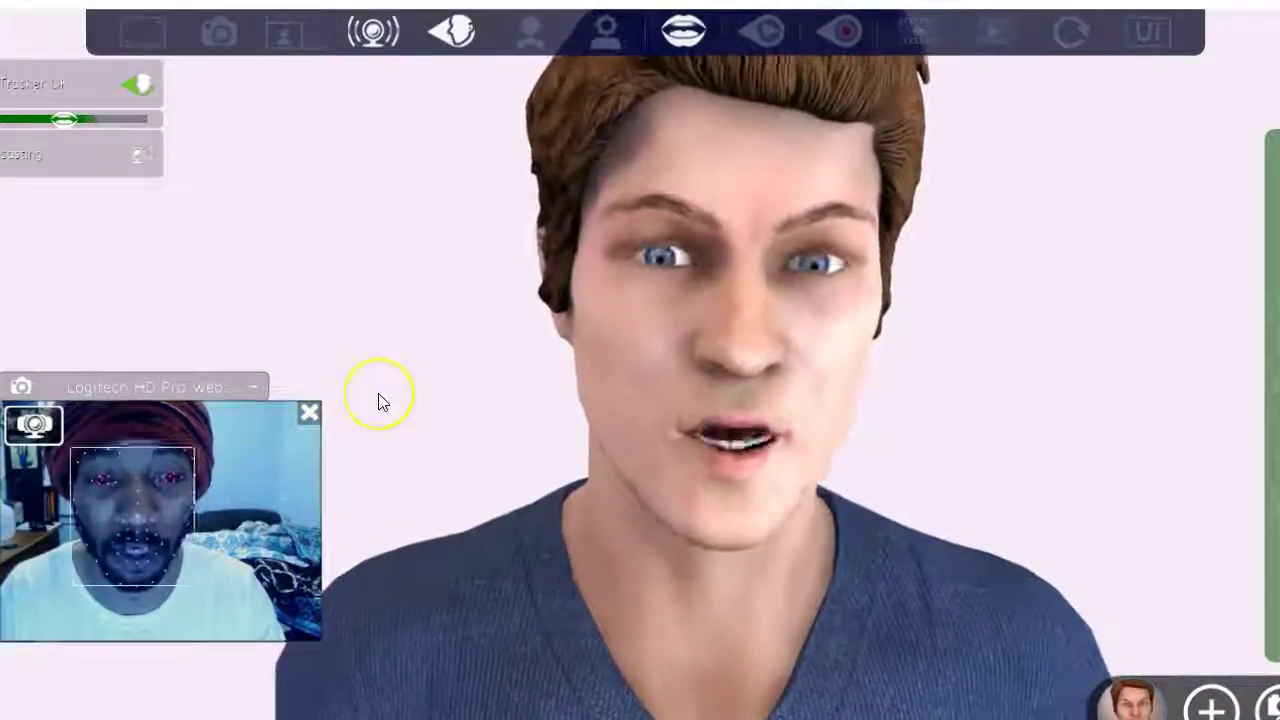
left_click(137, 497)
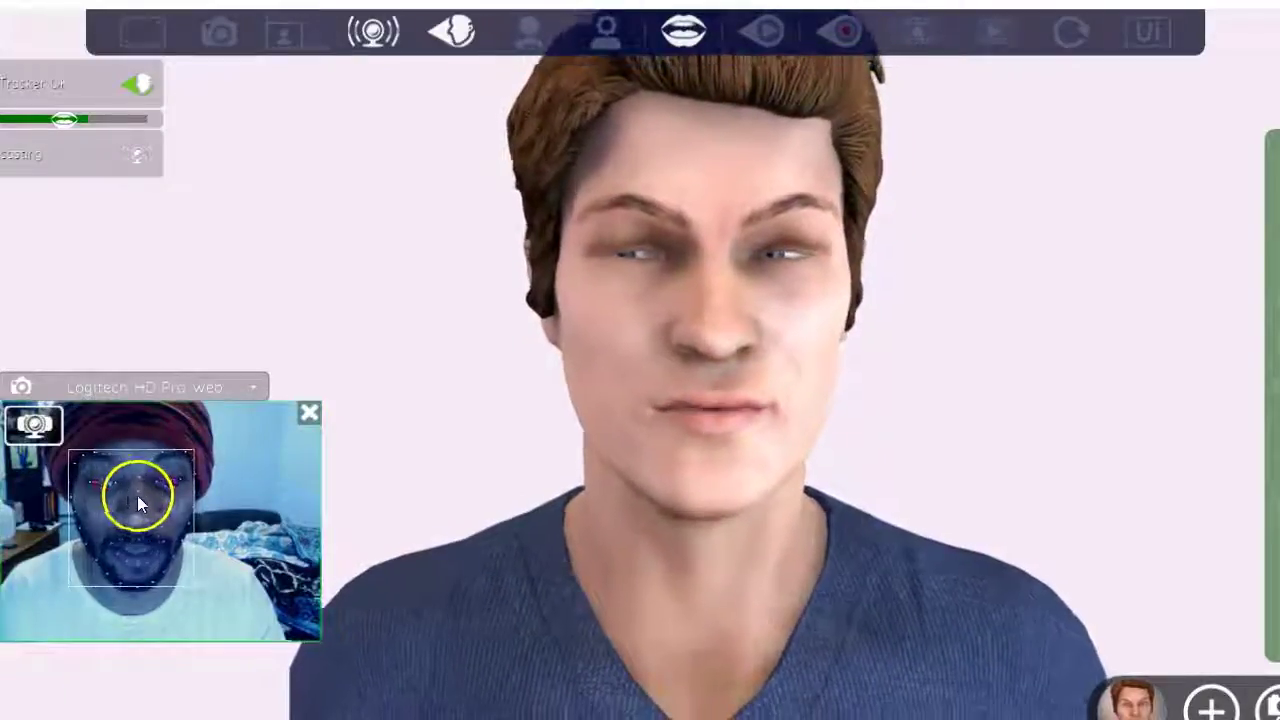
left_click(309, 413)
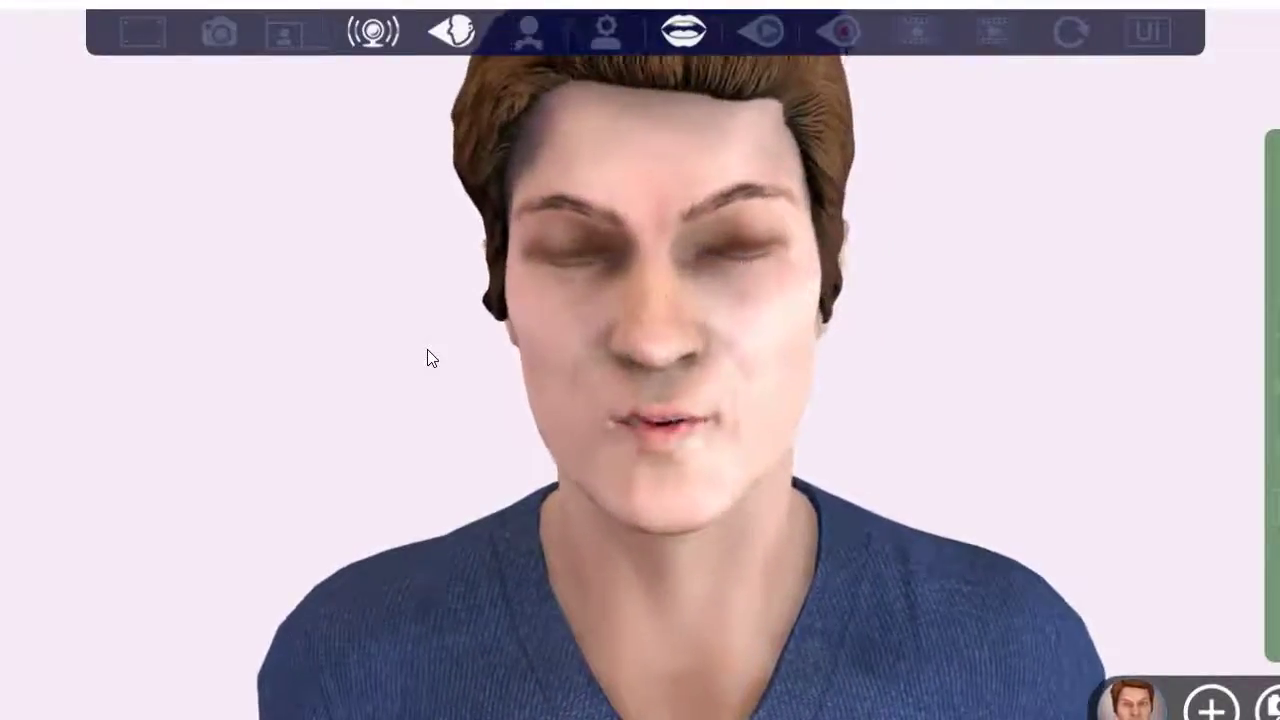
Step: Adjust the avatar's vertical position in the frame
mouse_move(427, 350)
left_mouse_down()
mouse_move(408, 358)
mouse_move(429, 360)
mouse_move(423, 378)
left_mouse_up()
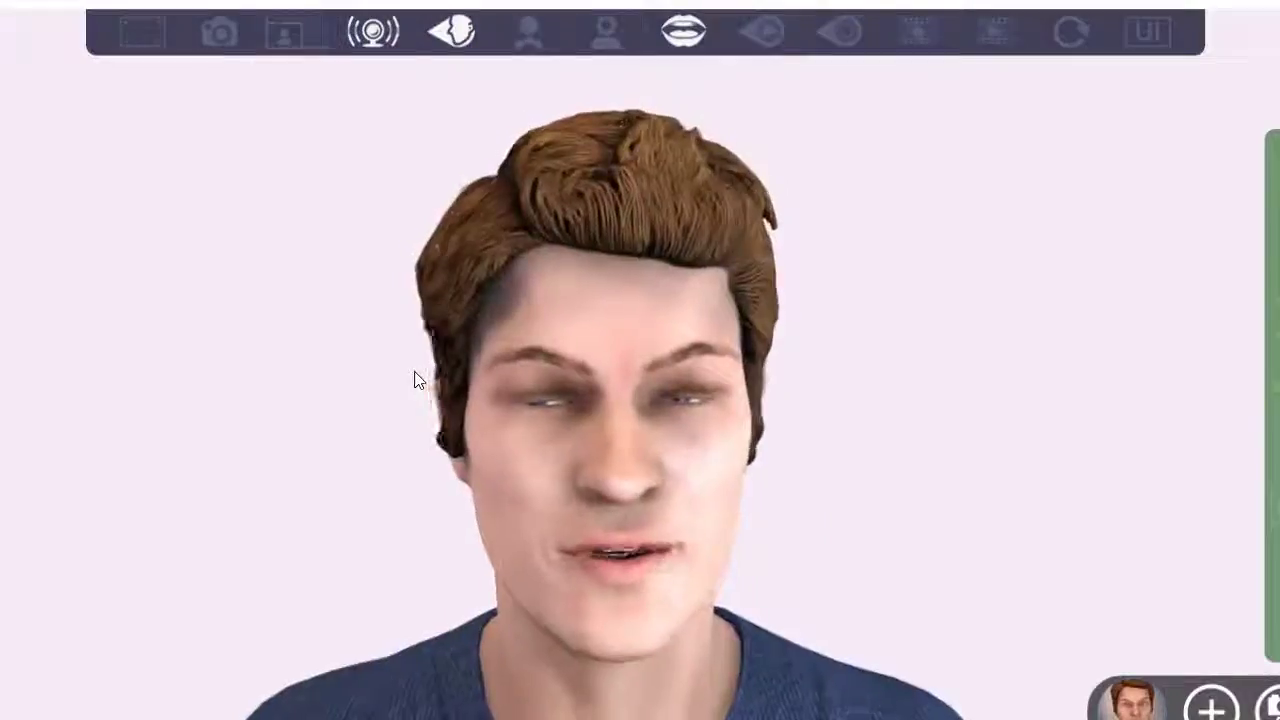
left_click(414, 371)
left_click(414, 354)
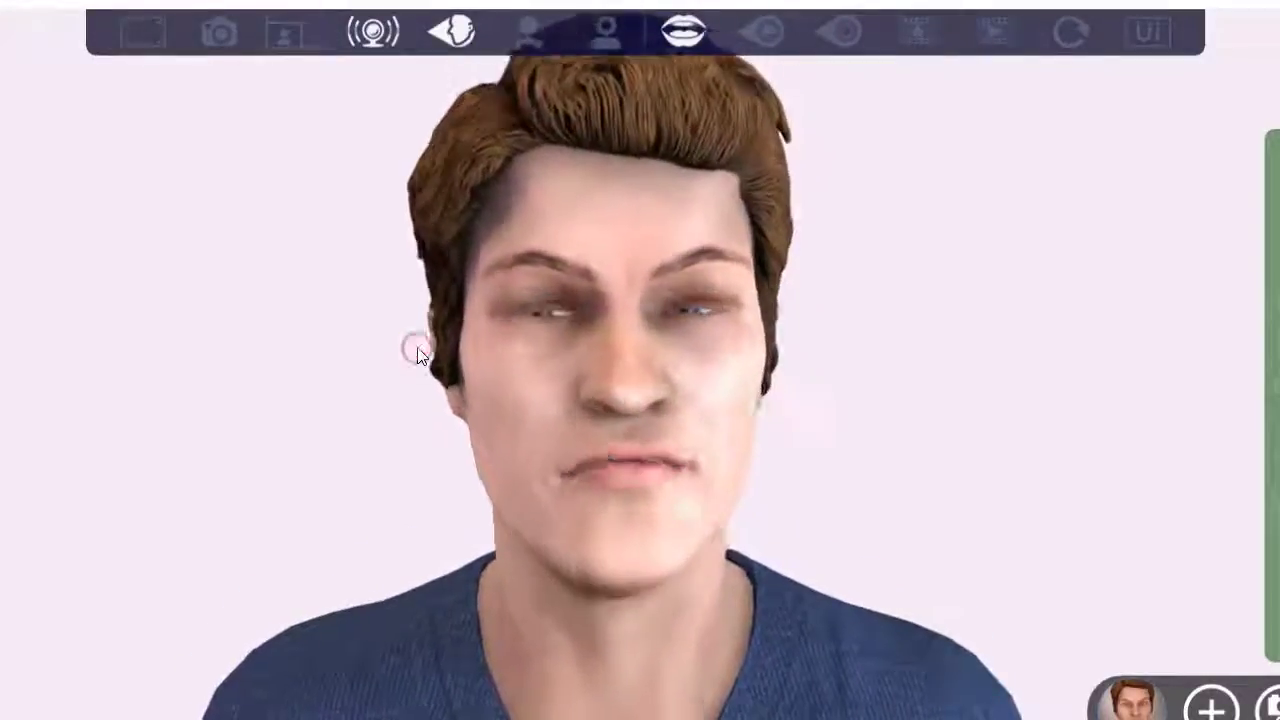
left_click(417, 344)
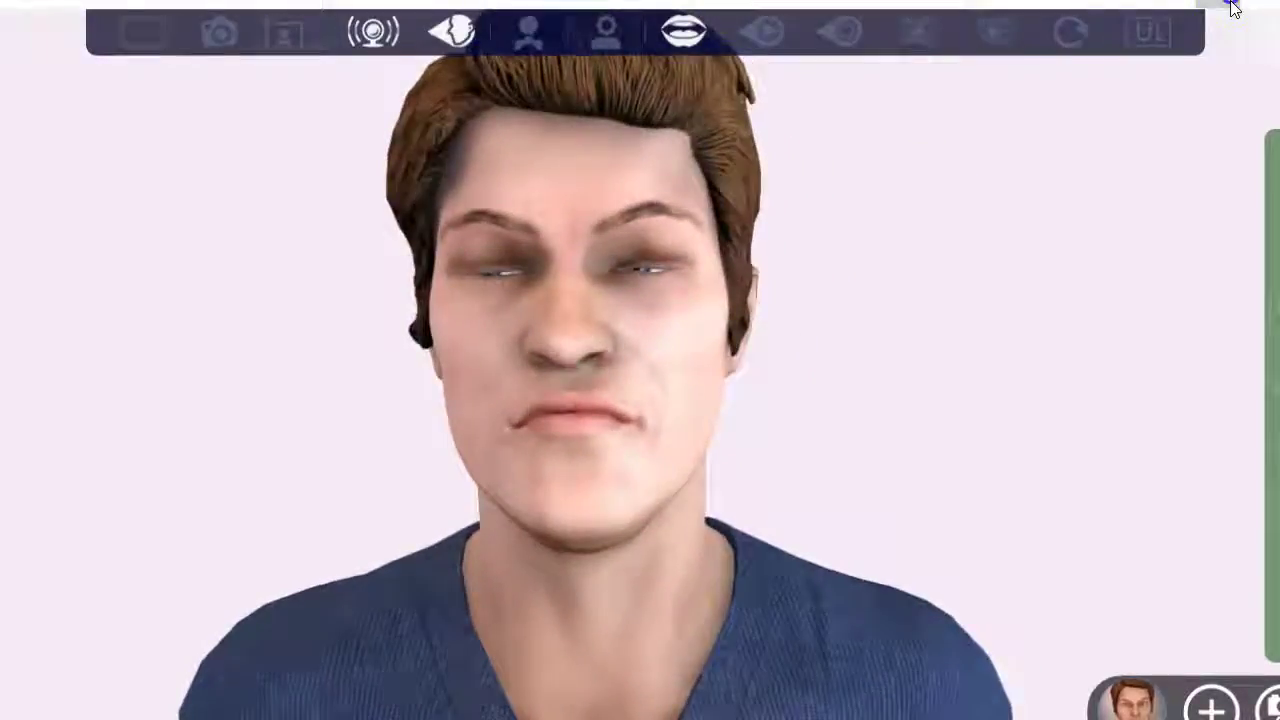
left_click(1233, 8)
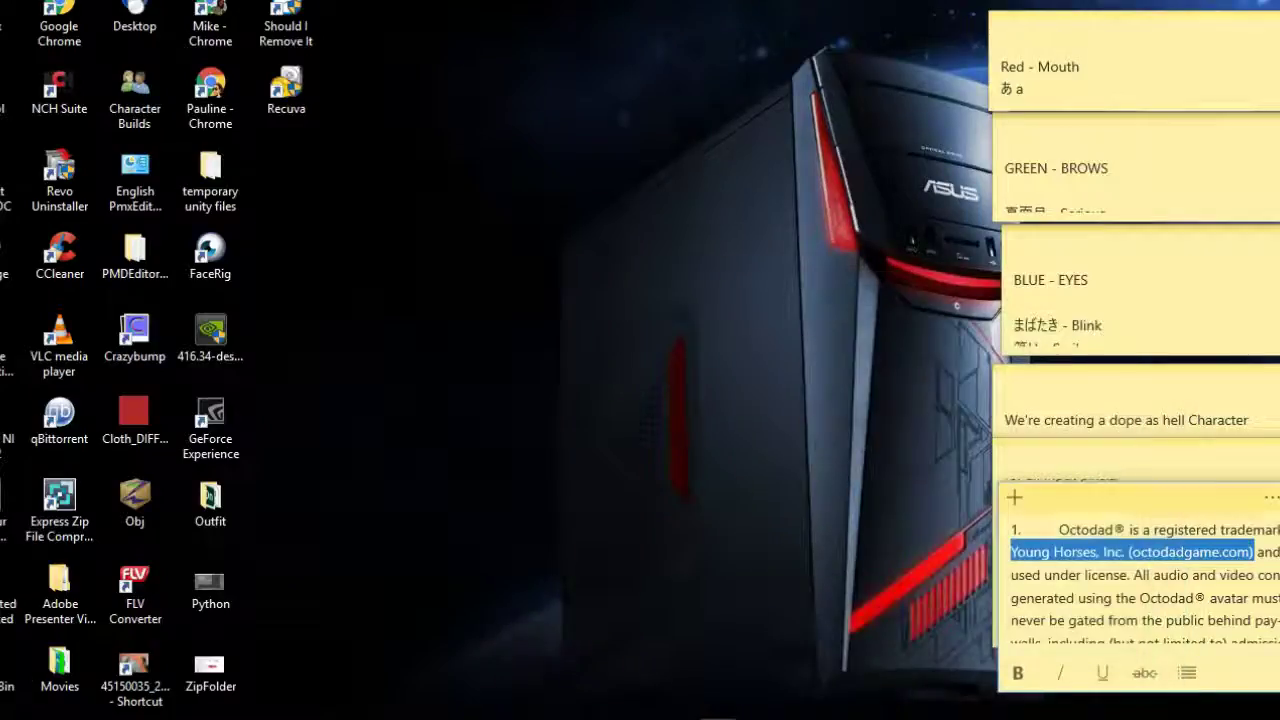
mouse_move(787, 718)
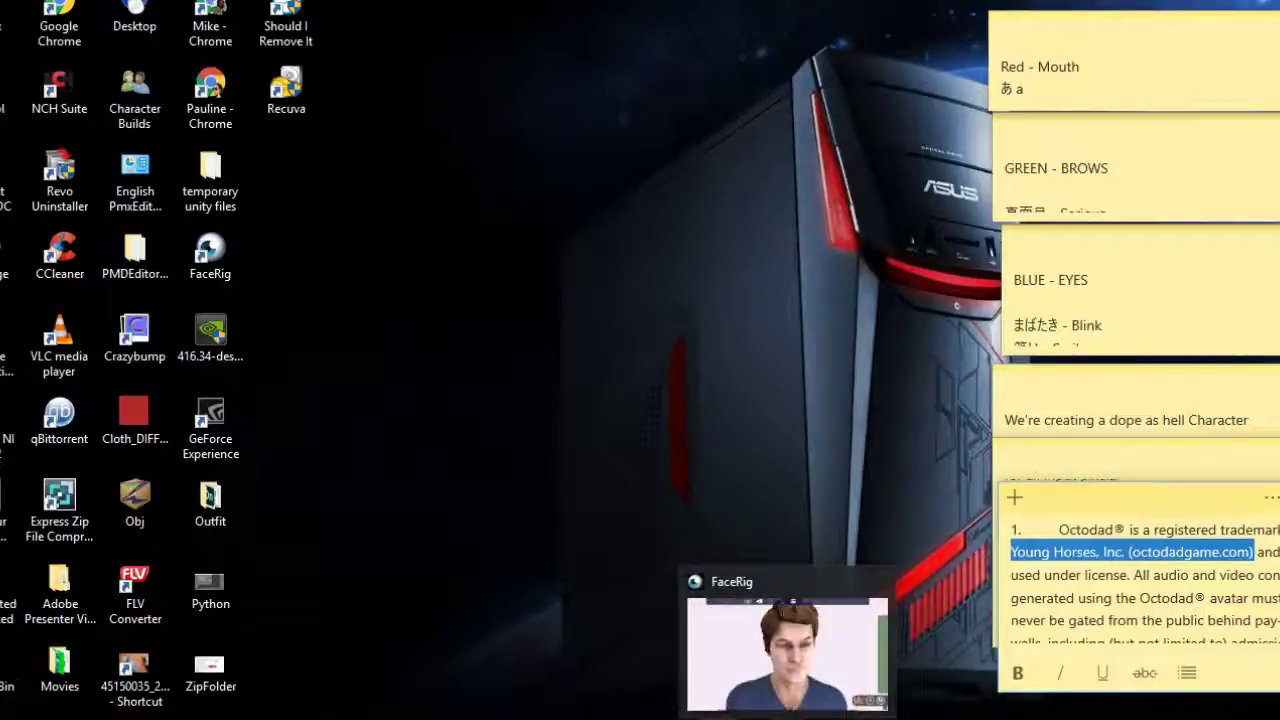
left_click(787, 716)
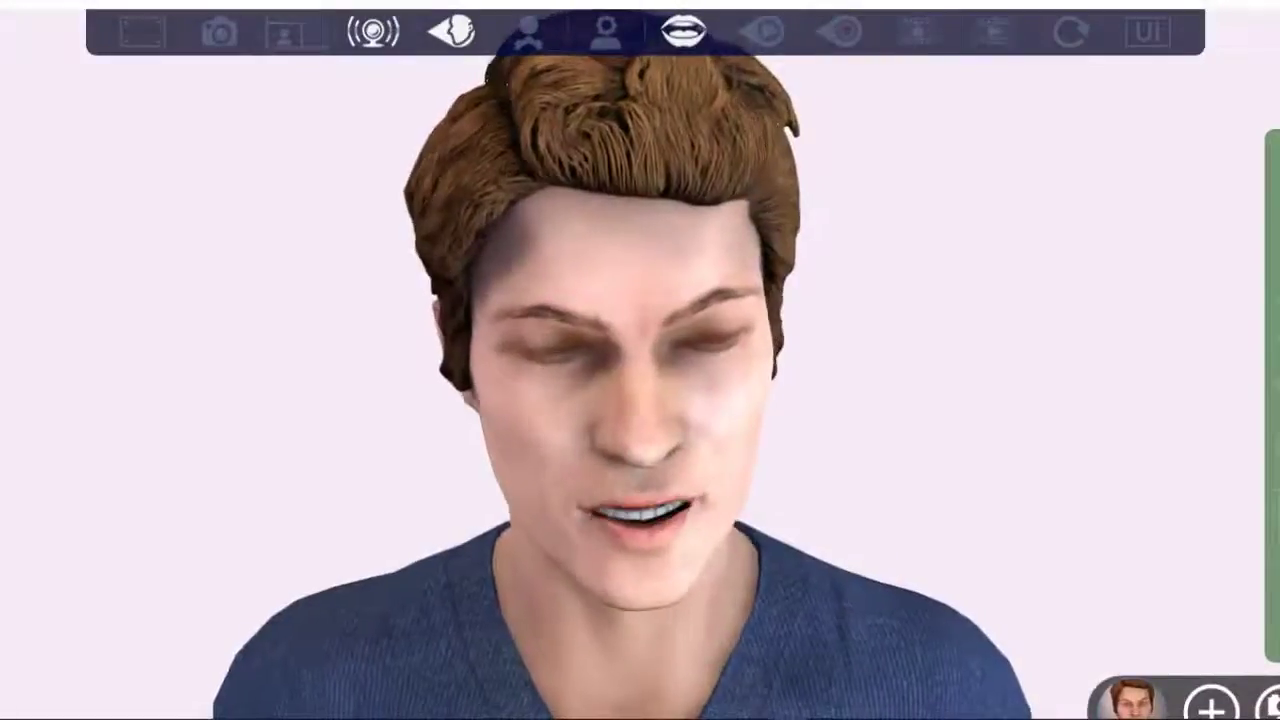
Step: Minimize FaceRig and launch Wakaru ver. beta from the desktop shortcuts list
left_click(787, 716)
left_click(851, 716)
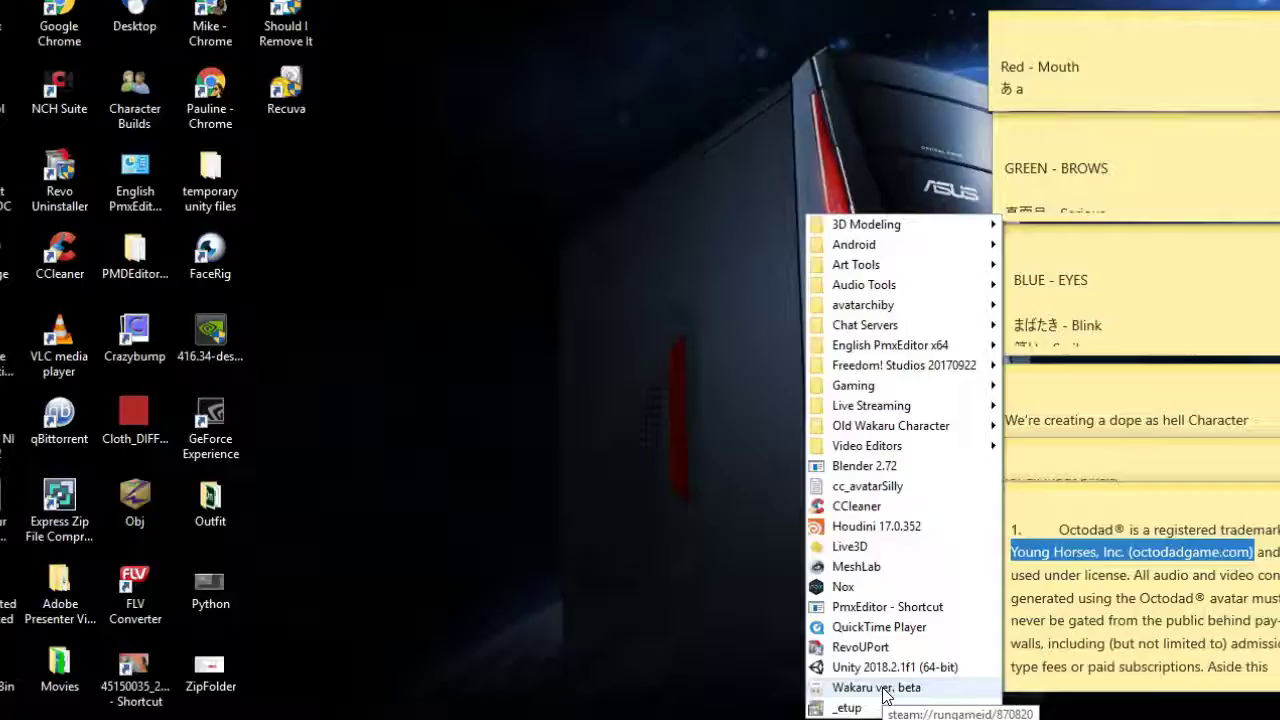
left_click(851, 709)
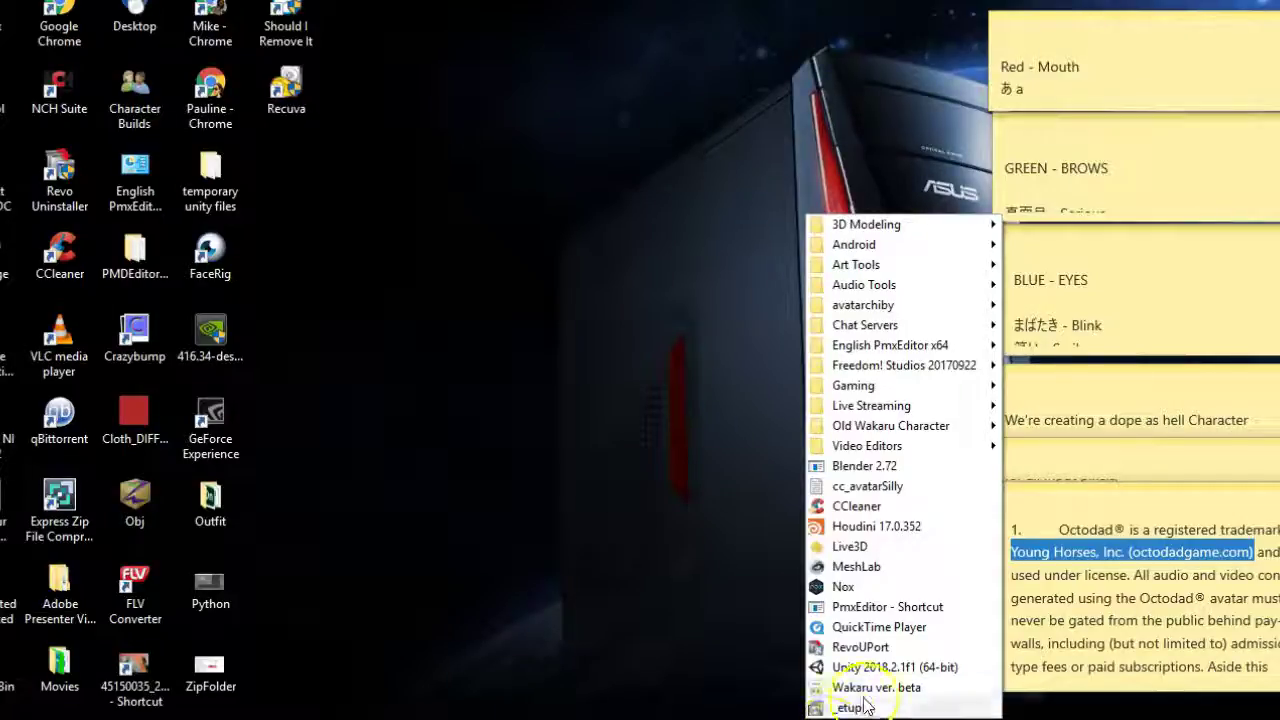
left_click(877, 690)
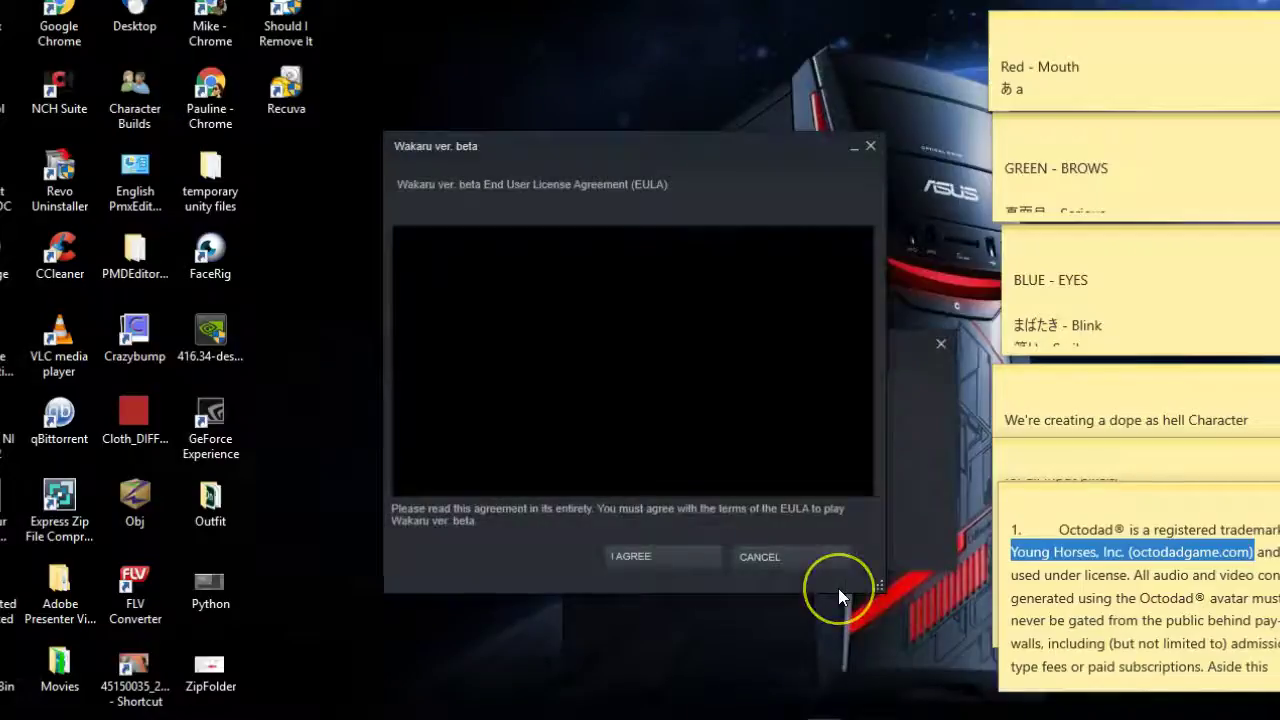
Step: Accept the Wakaru end user license agreement after scrolling through it, and start the program with its current windowed graphics configuration
left_click(615, 552)
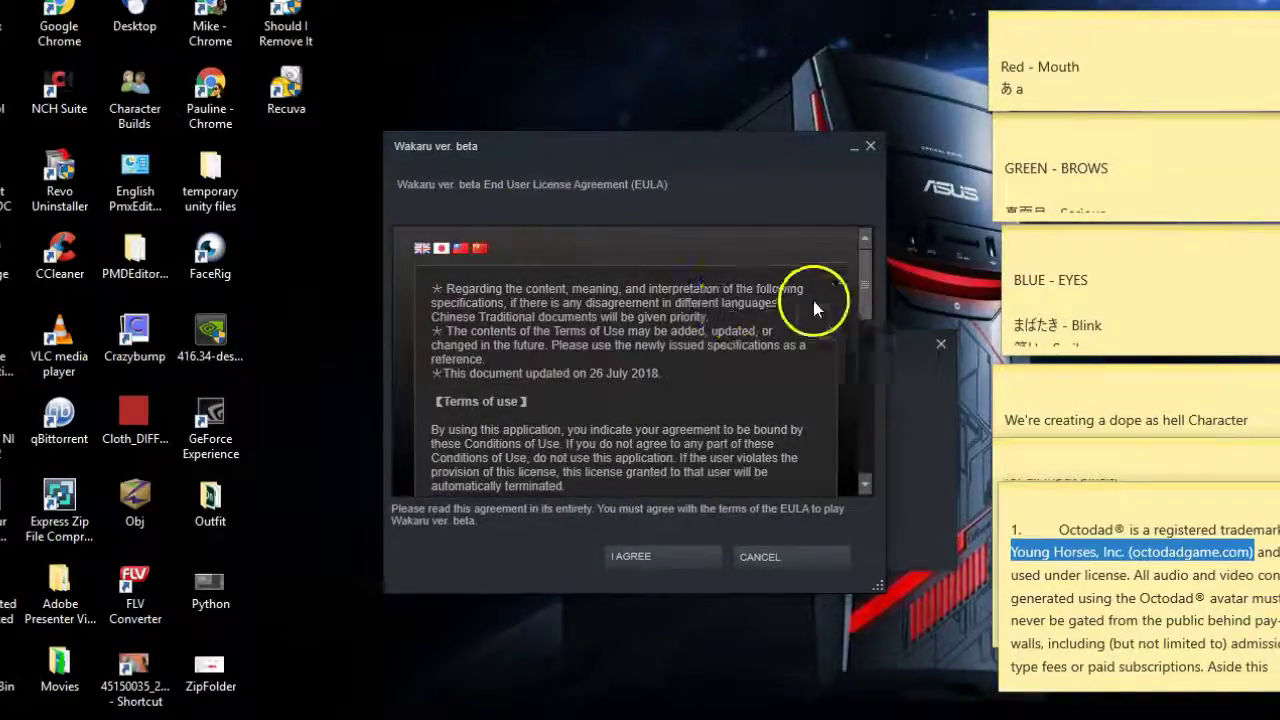
left_click_drag(871, 267, 863, 422)
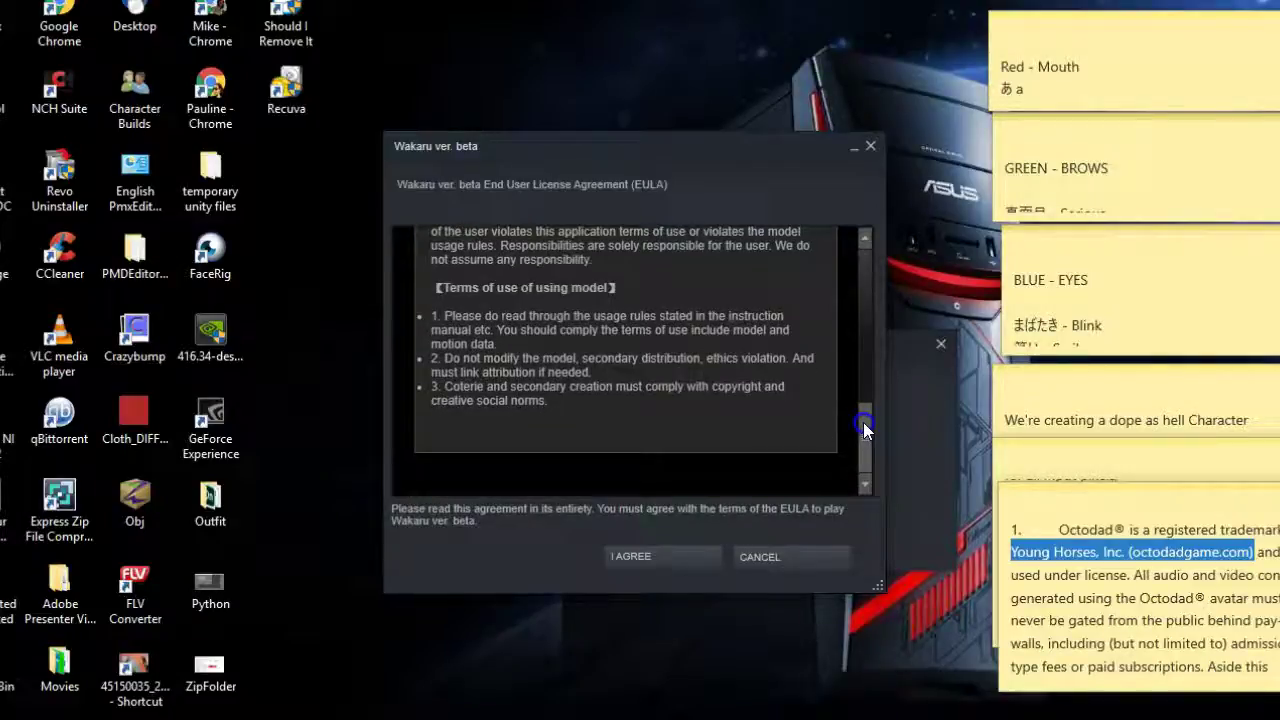
left_click(649, 555)
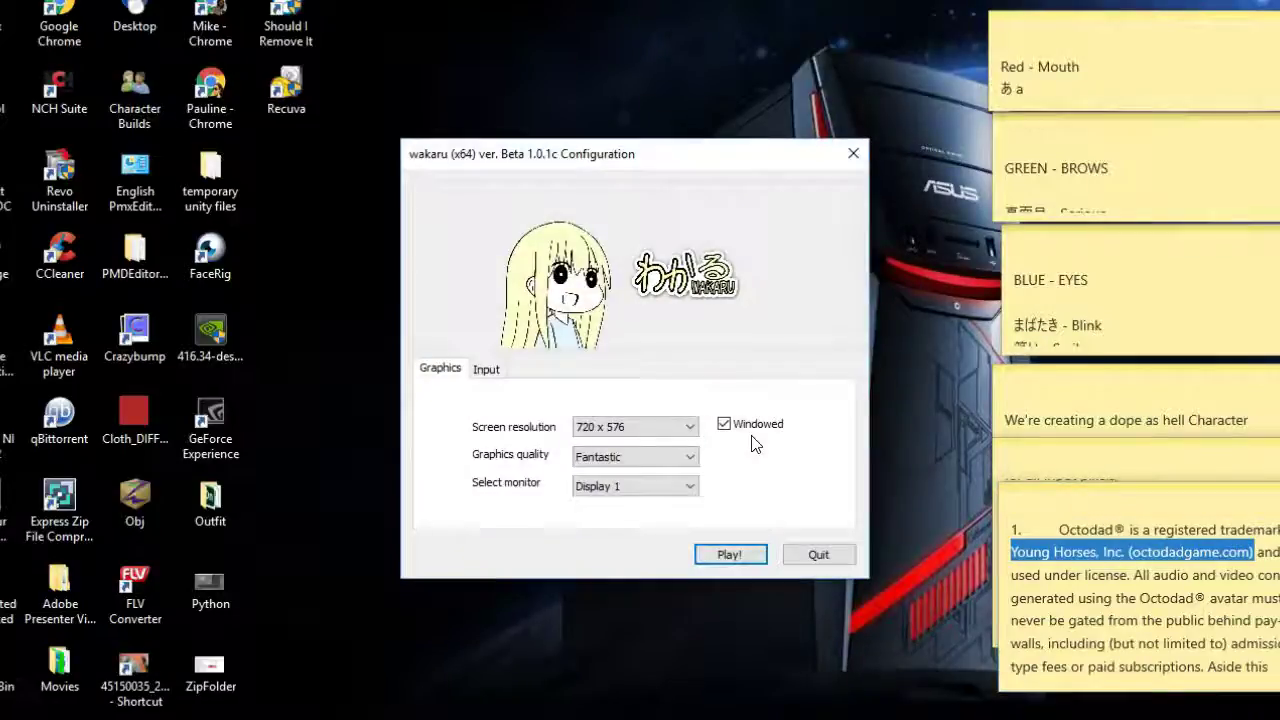
left_click(730, 555)
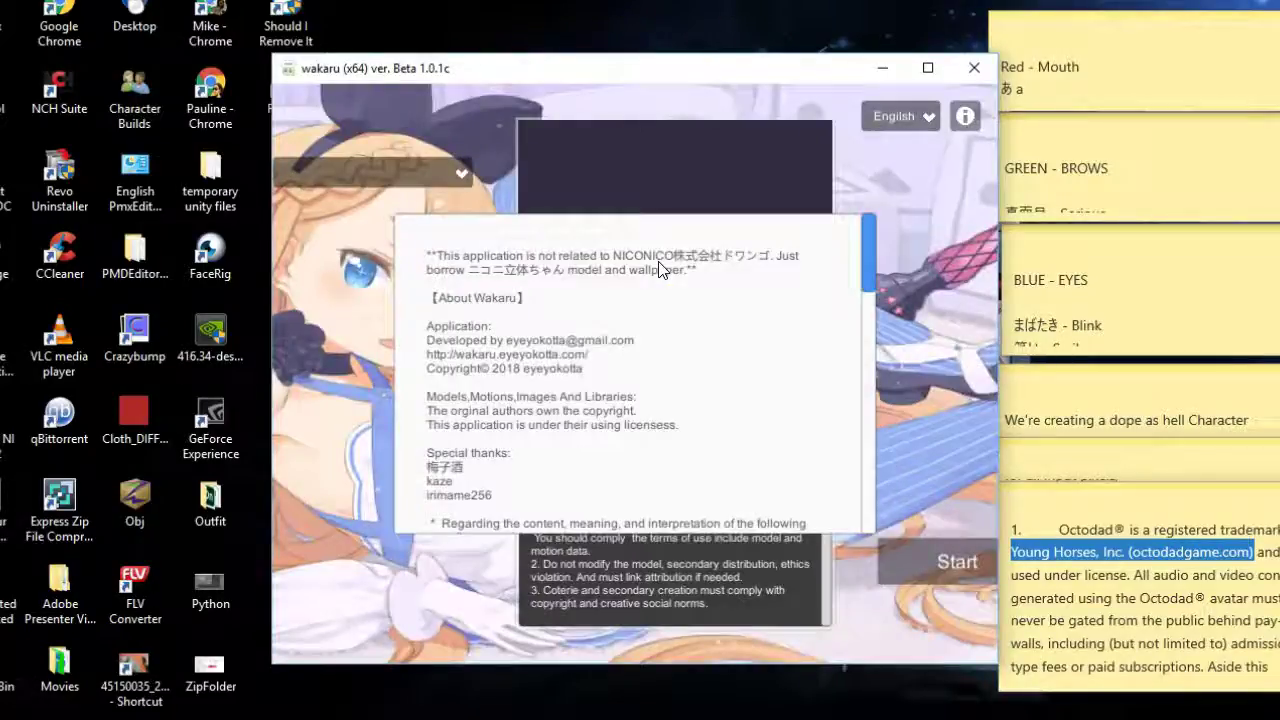
left_click(615, 231)
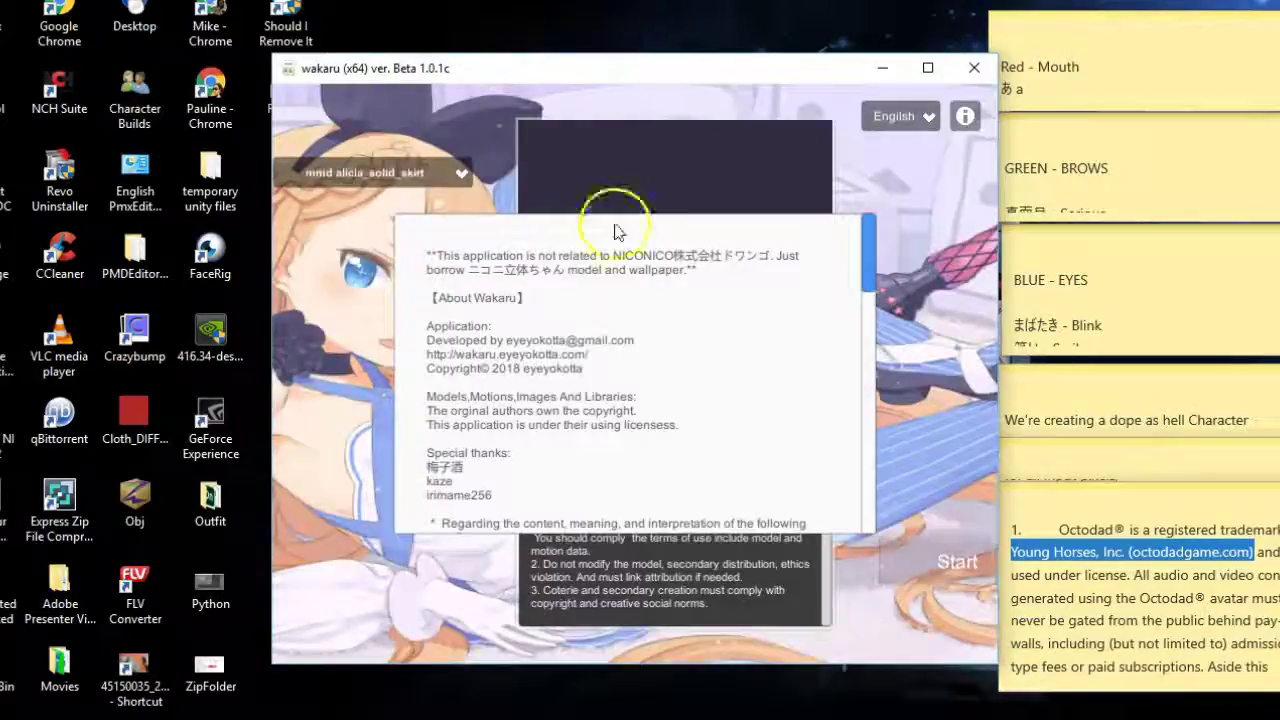
Step: Choose the "mmd sunyatest8 official" model, scroll through the Wakaru terms, and enter the main tracking view
left_click(460, 175)
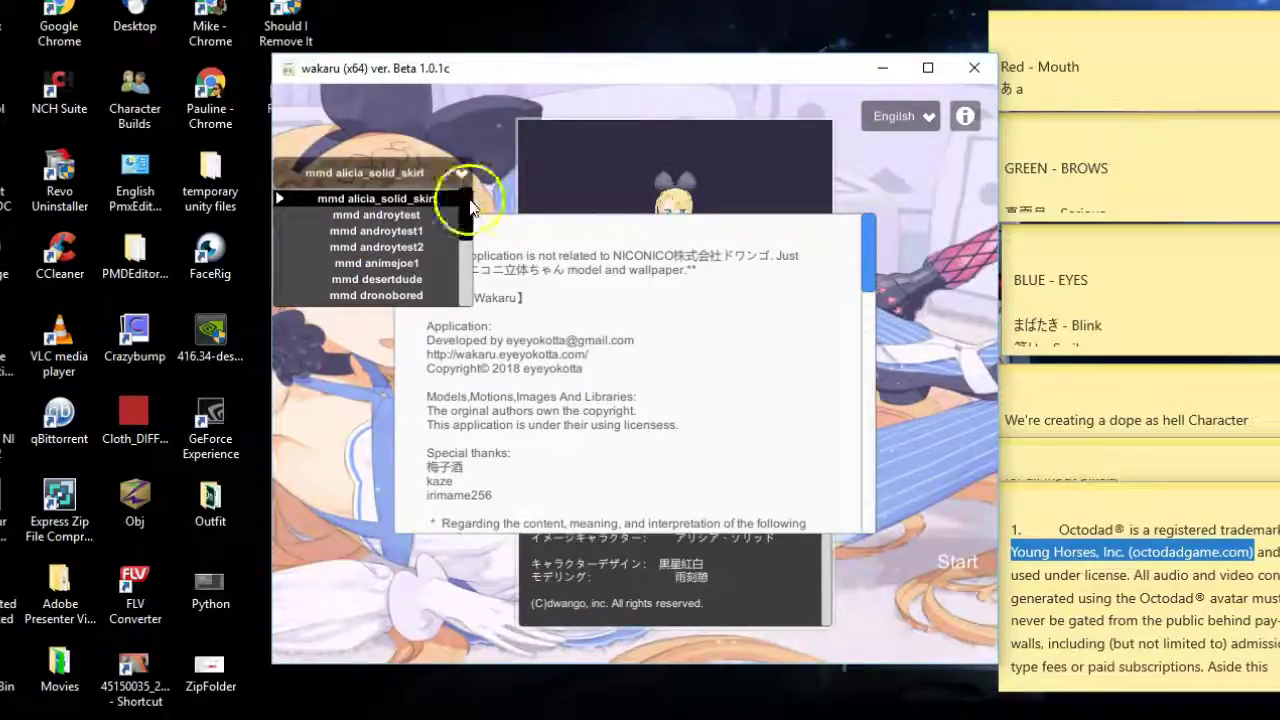
left_click_drag(470, 207, 475, 290)
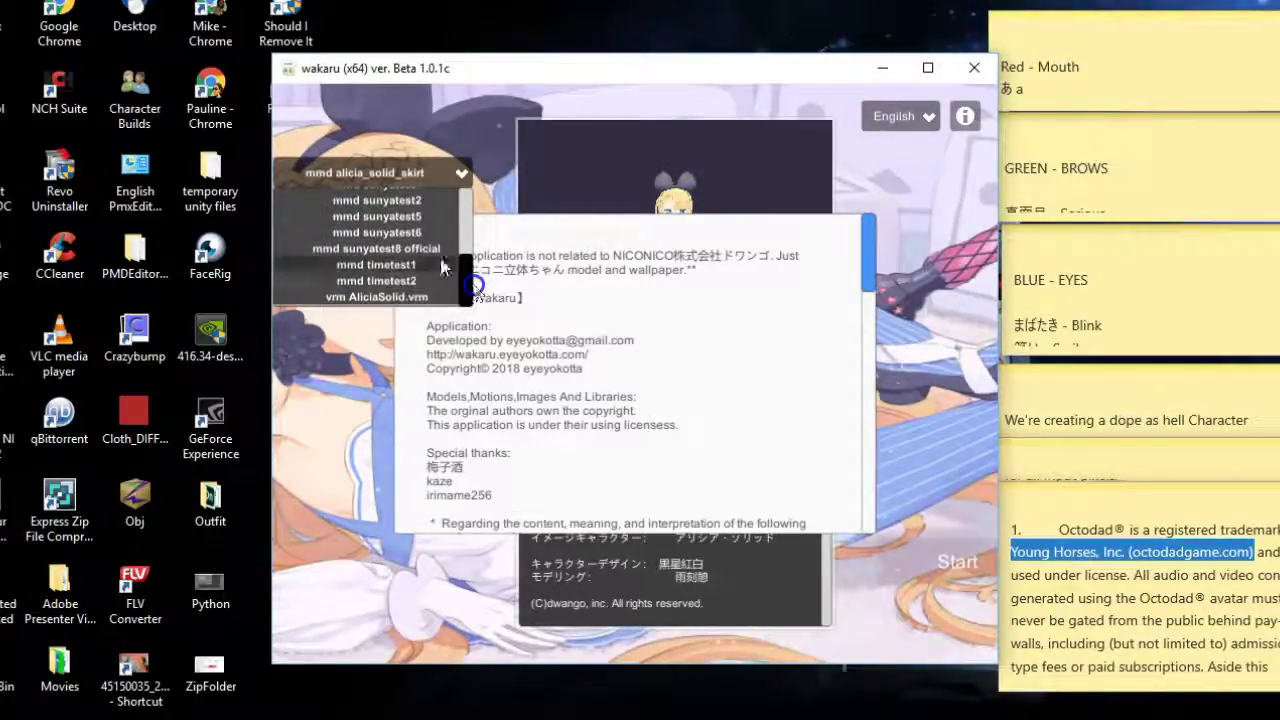
left_click(405, 250)
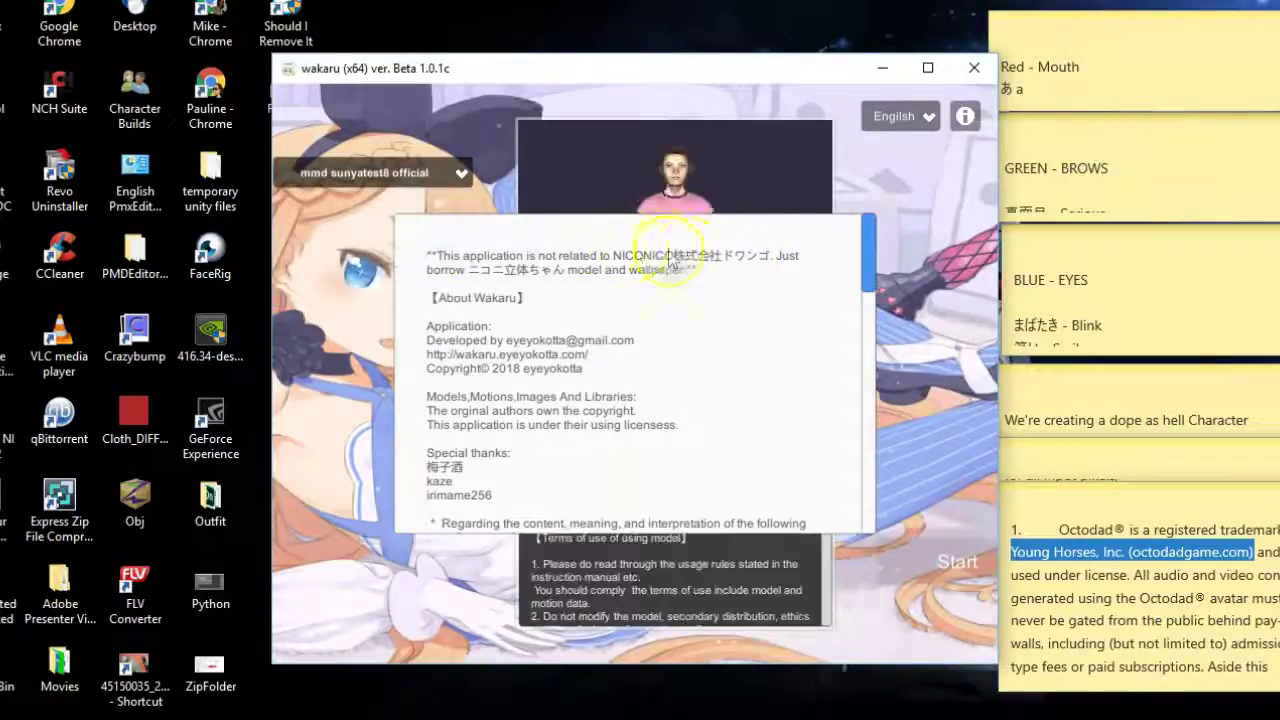
left_click_drag(866, 254, 857, 505)
left_click(627, 371)
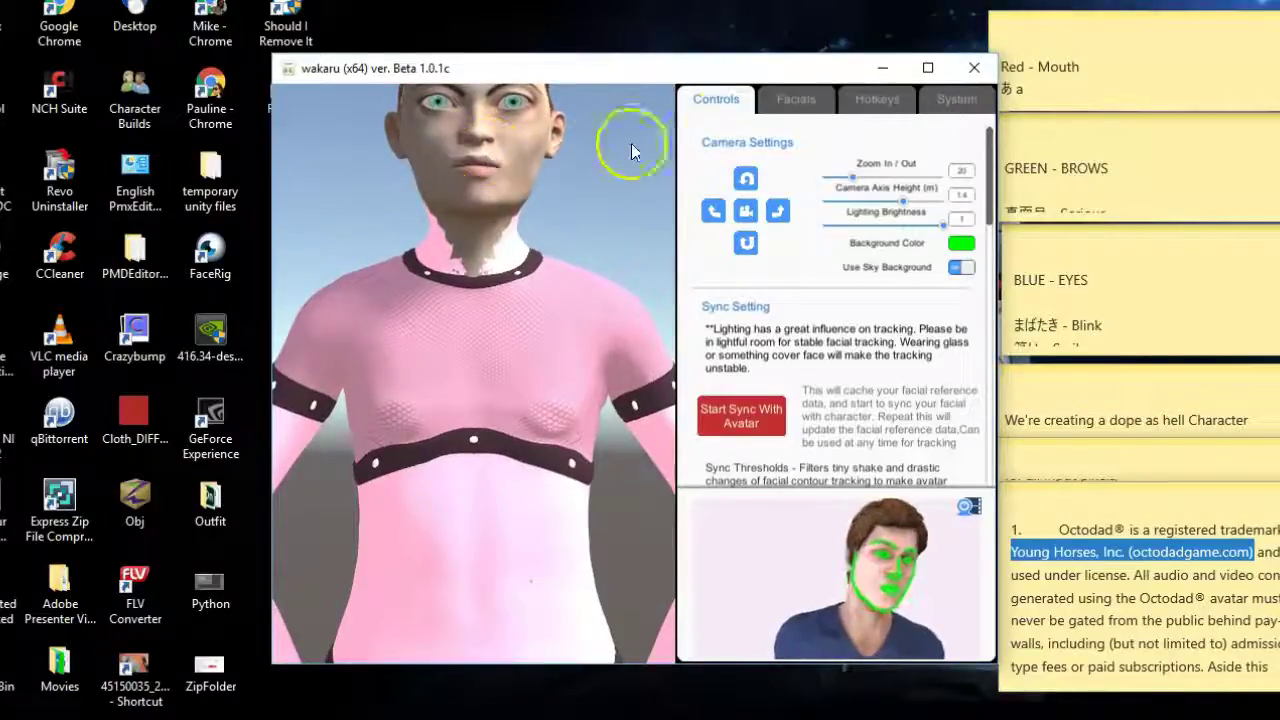
Step: Start syncing the webcam facial tracking with the avatar, and repeat the sync to refresh the facial reference data
left_click(757, 432)
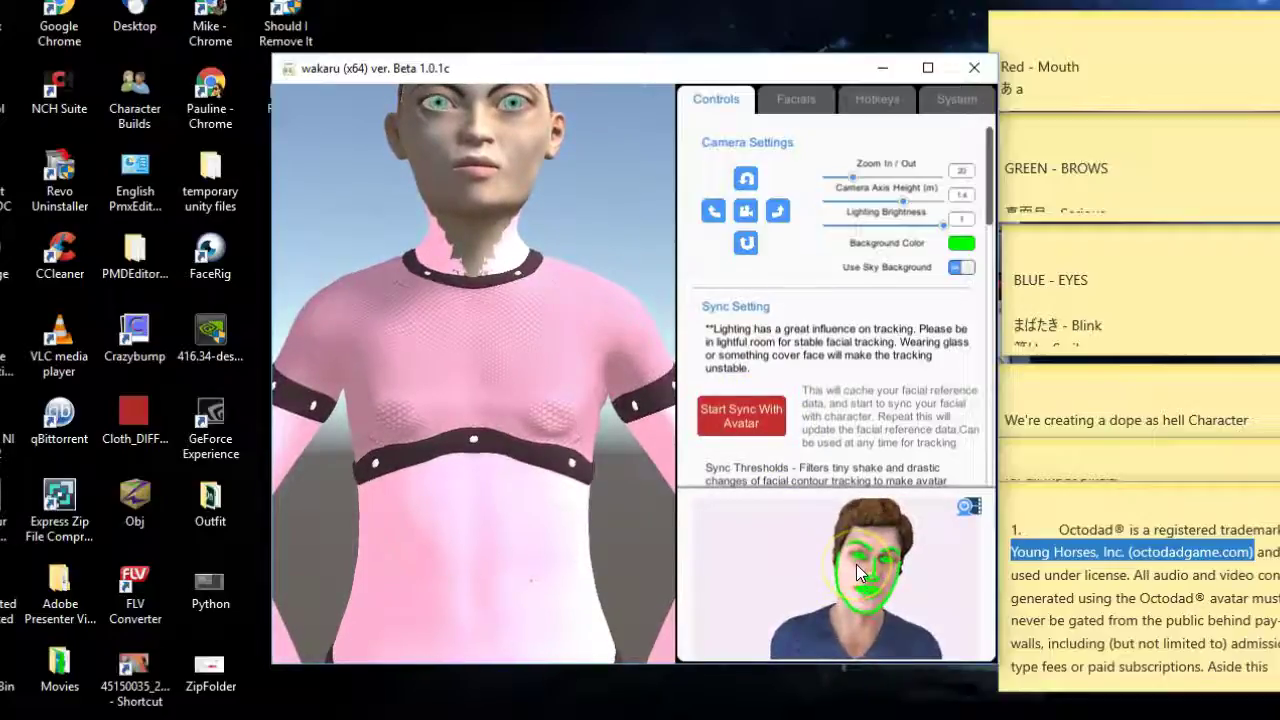
left_click(741, 413)
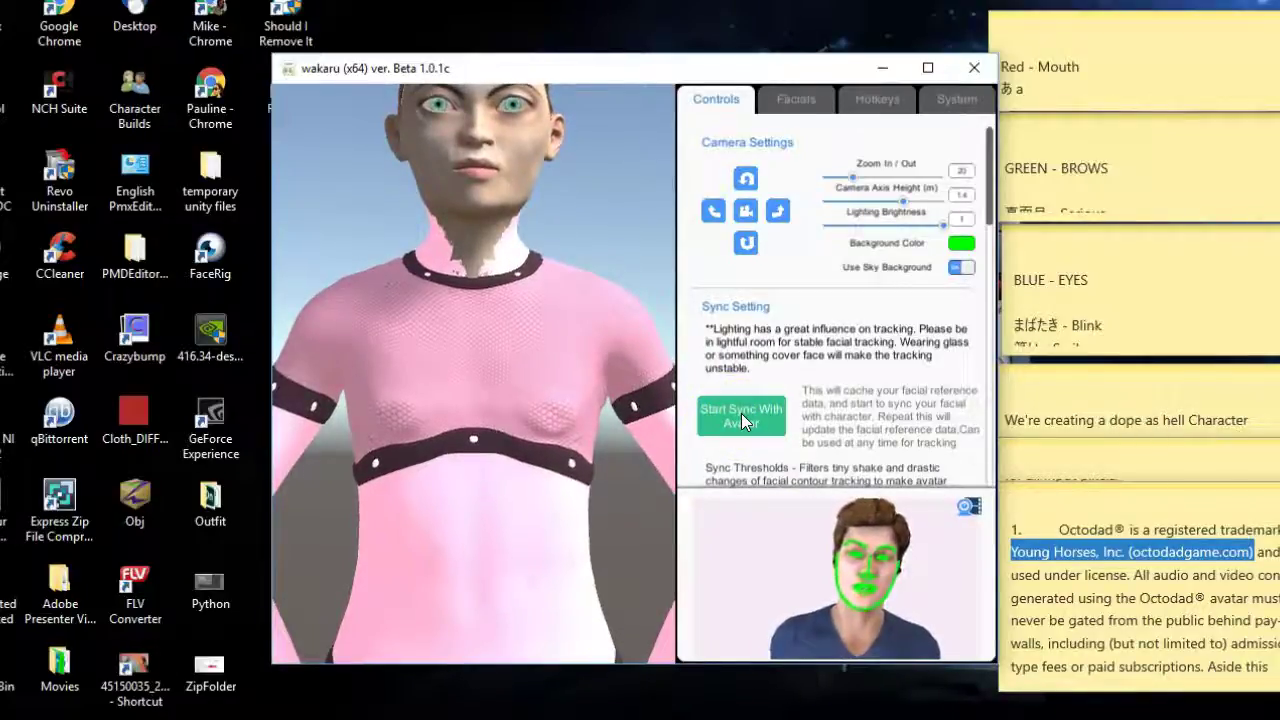
left_click(741, 413)
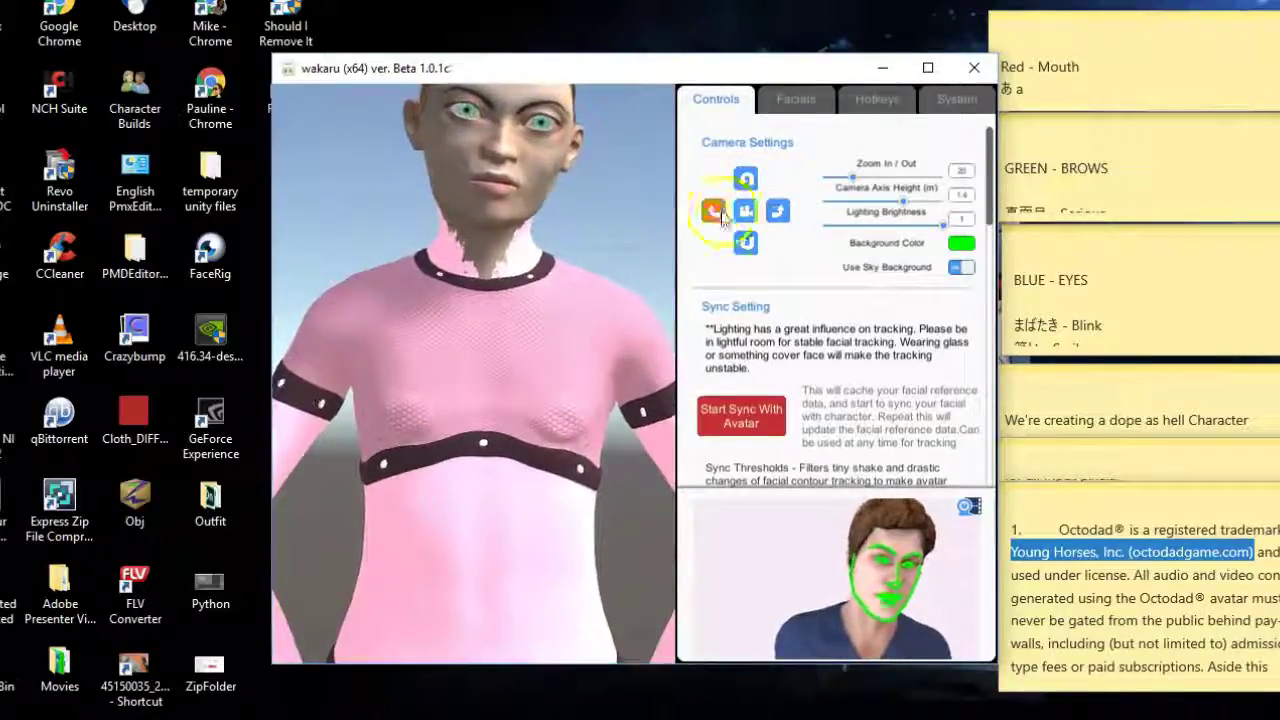
Step: Raise the camera axis height to 1.67 m to bring the avatar's whole head into view
left_click(535, 198)
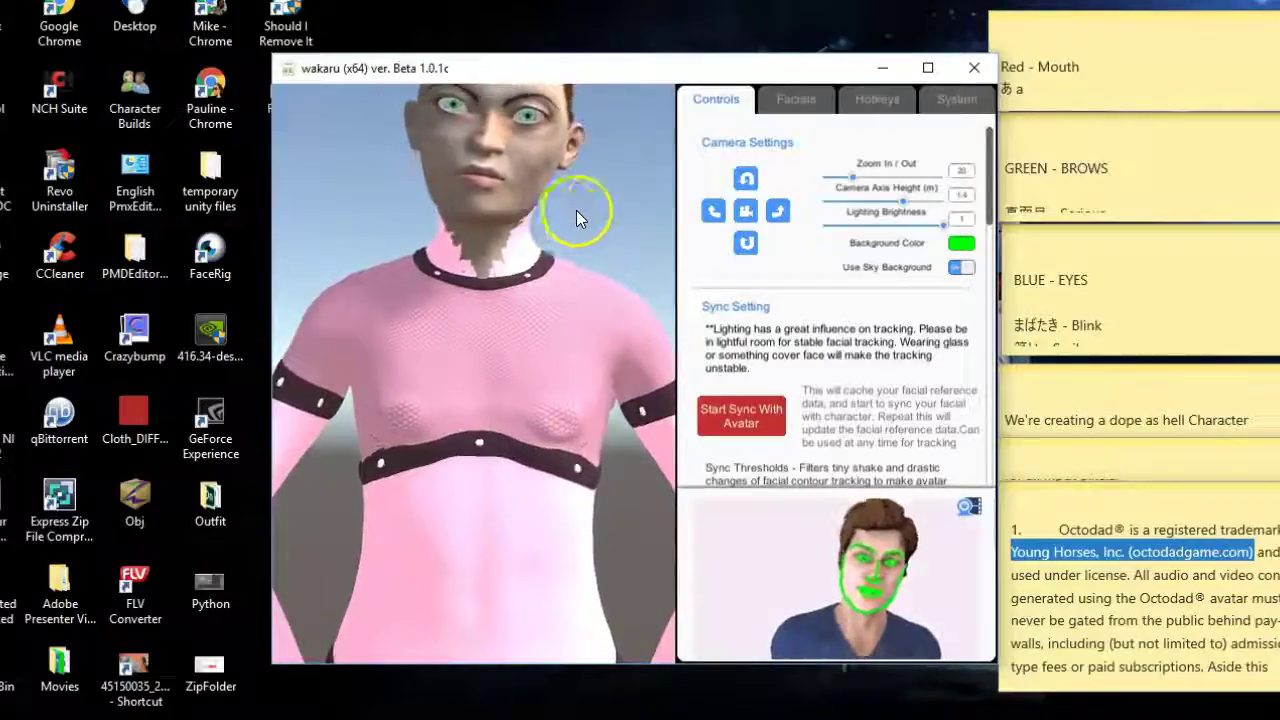
left_click_drag(890, 203, 921, 200)
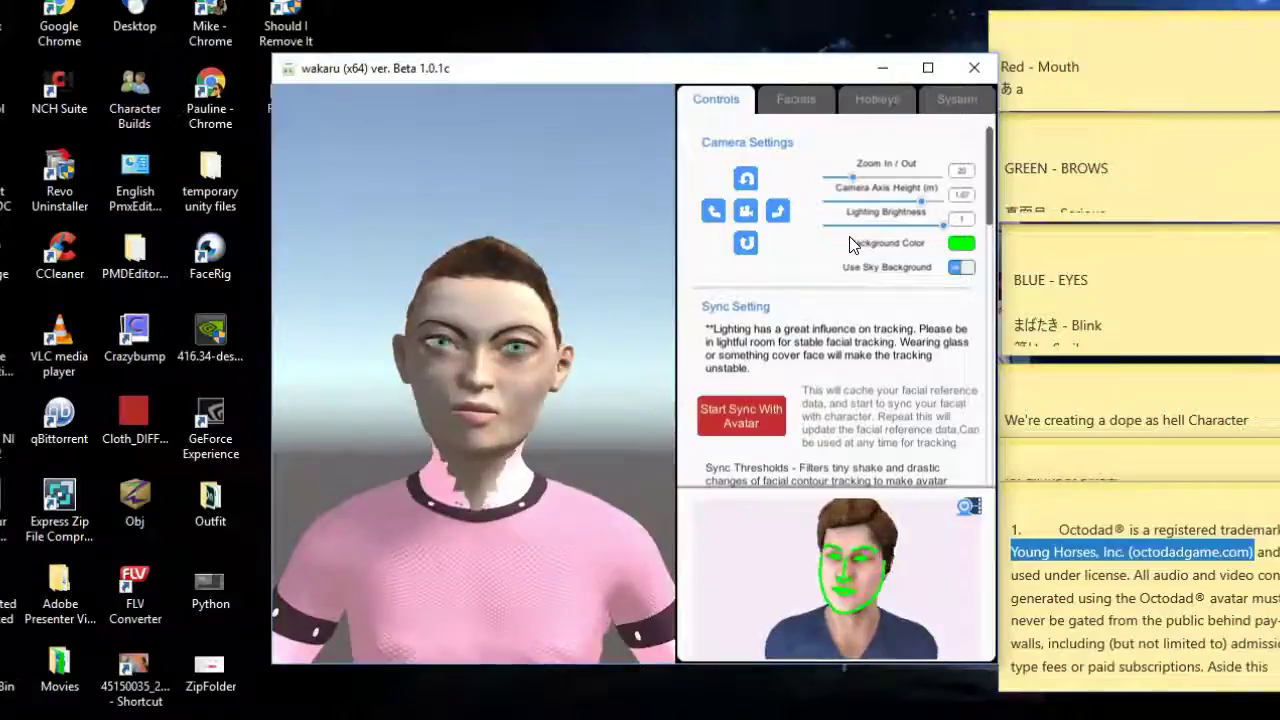
left_click(852, 284)
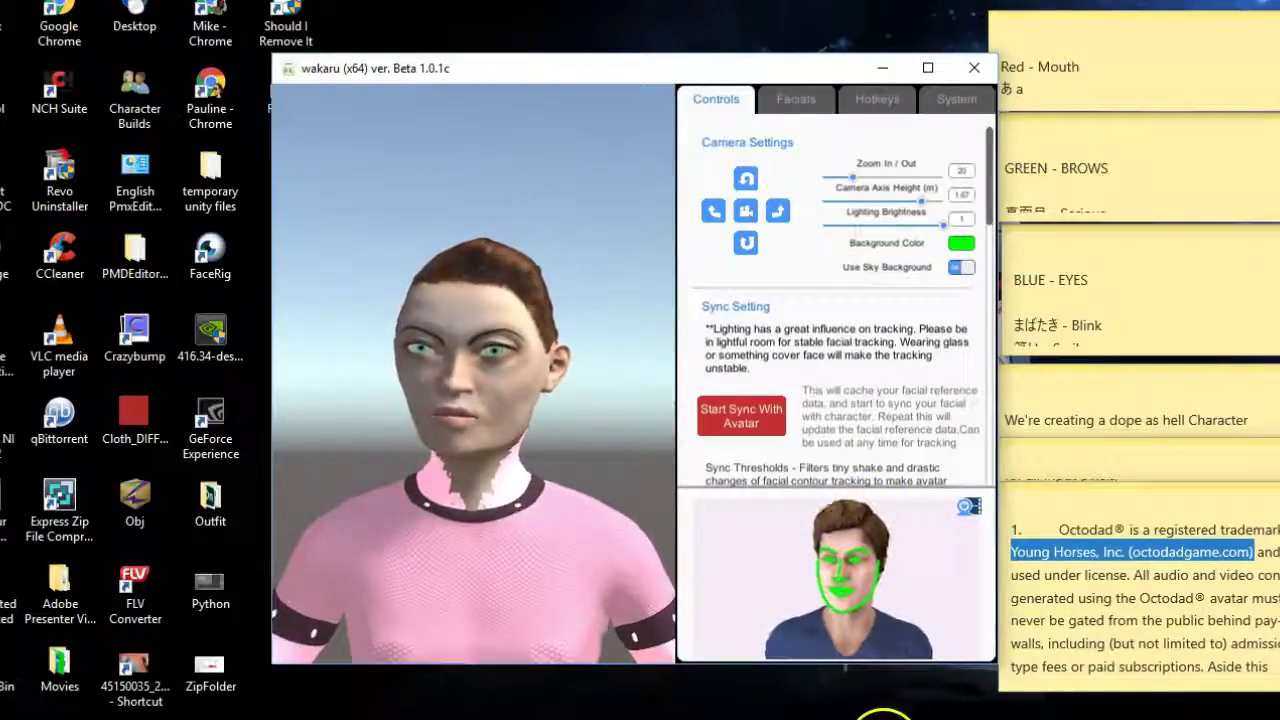
Step: Switch to FaceRig, enlarge the avatar so its face fills the frame, reposition it, and return to Wakaru
mouse_move(852, 712)
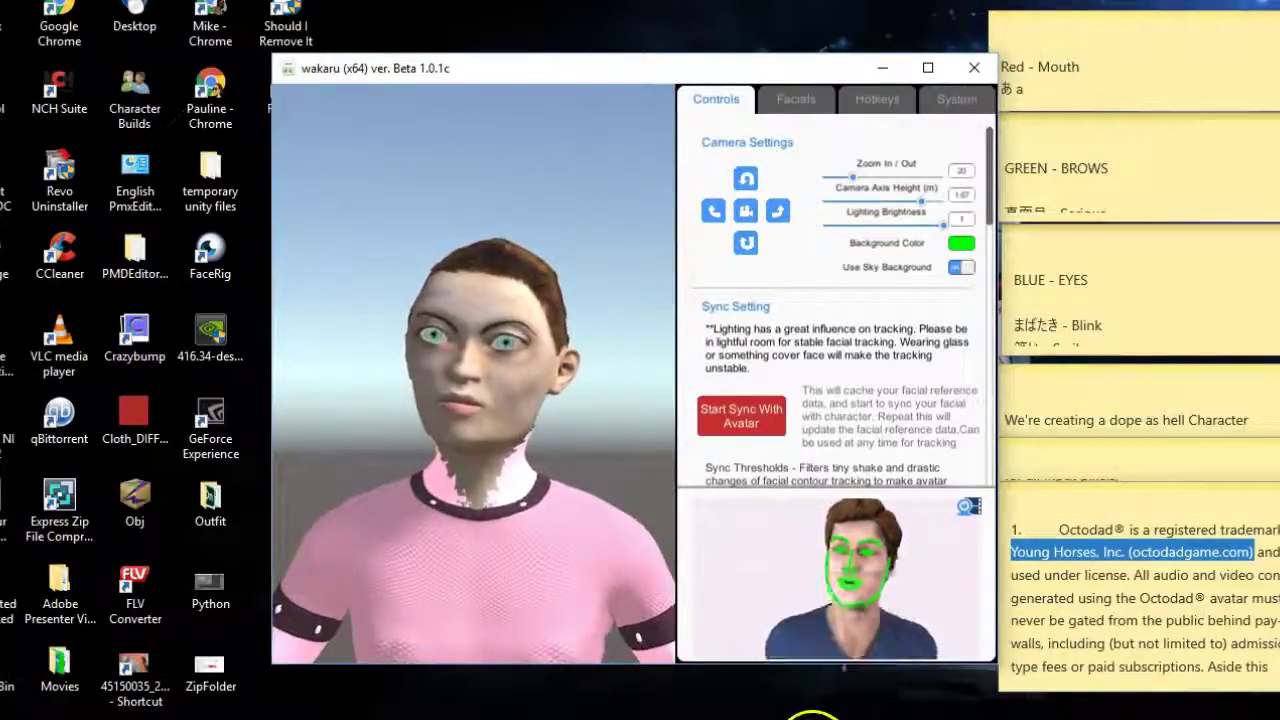
left_click(778, 716)
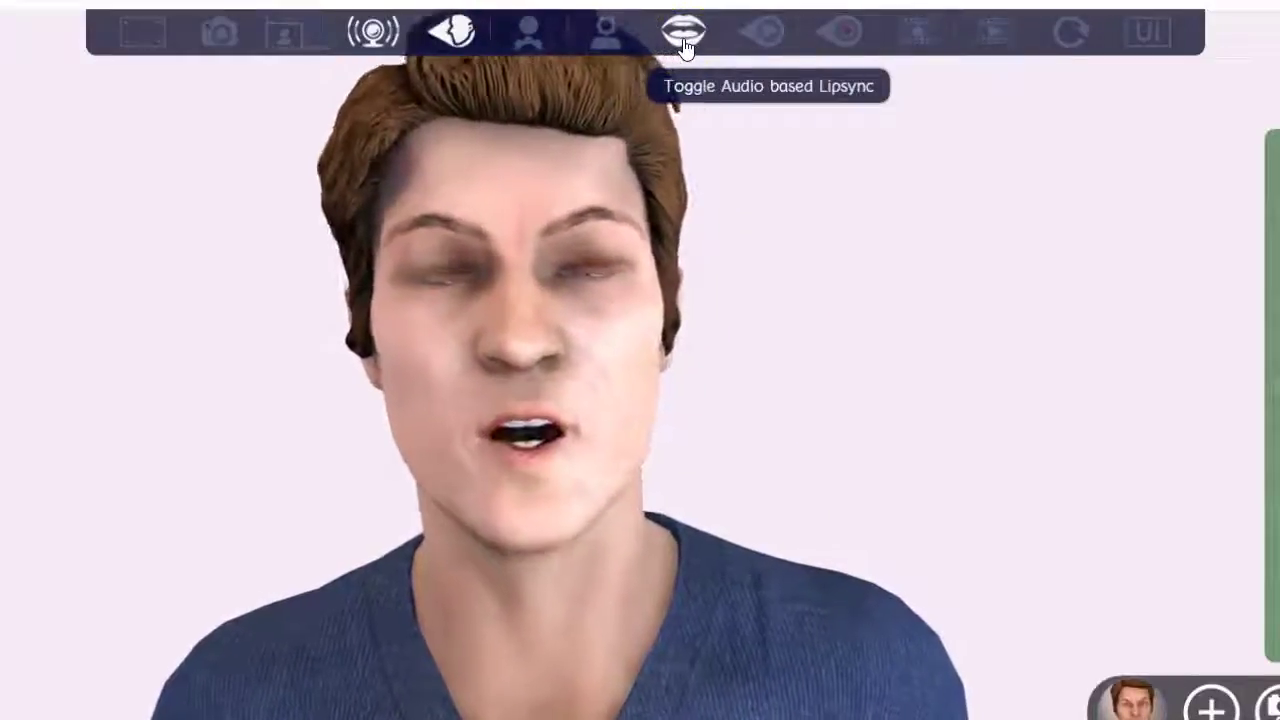
left_click_drag(682, 95, 684, 312)
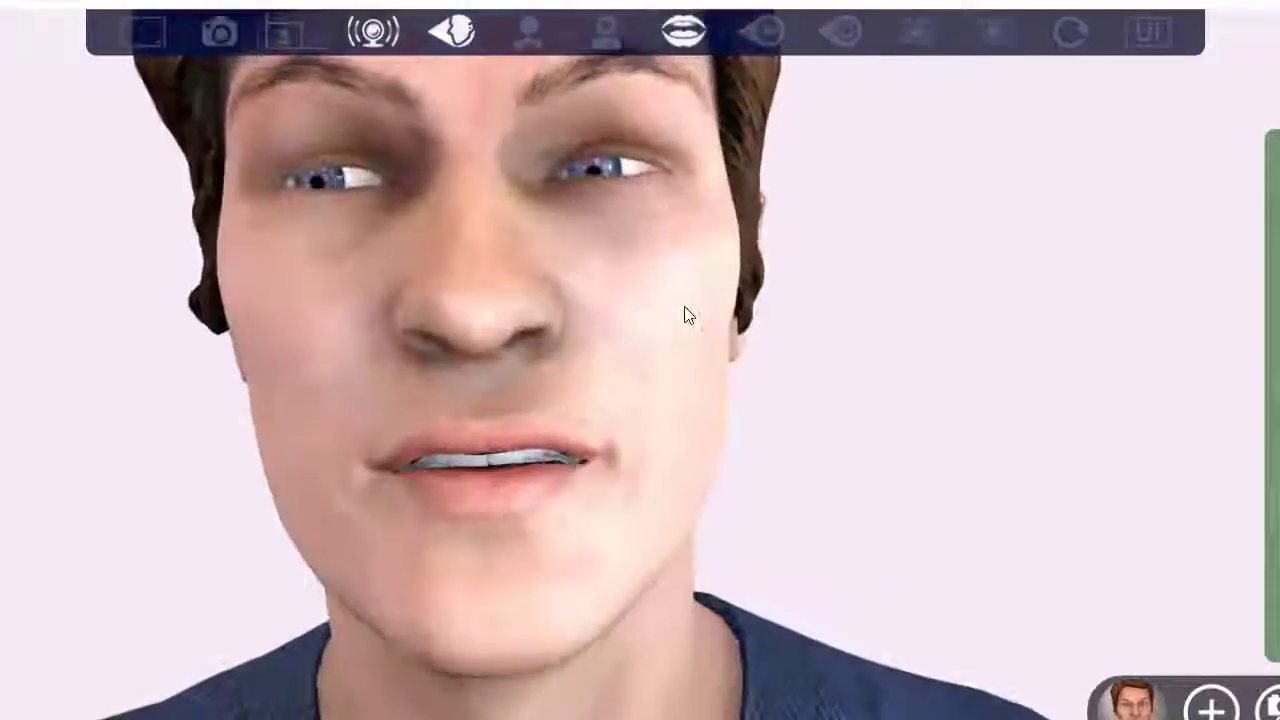
left_click_drag(729, 214, 661, 259)
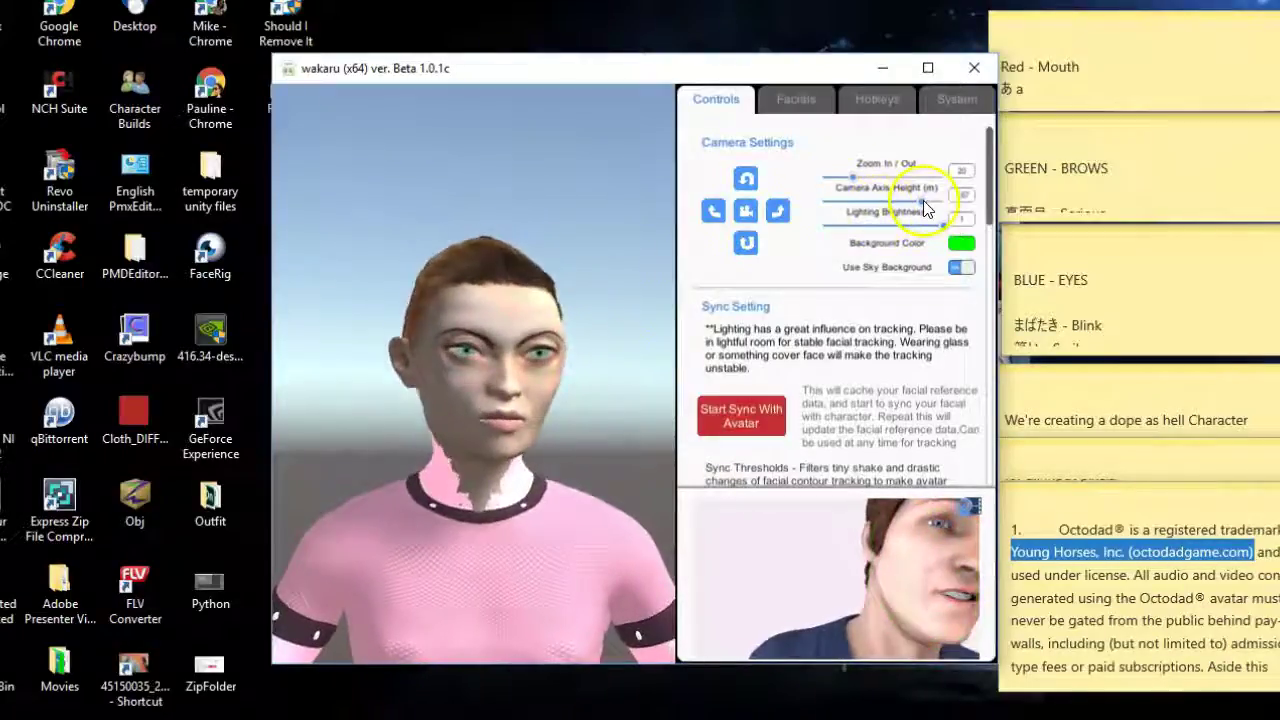
Step: Set the camera axis height to 1.55 m and zoom out to 37.33 to show the avatar's upper body
left_click_drag(926, 208, 880, 180)
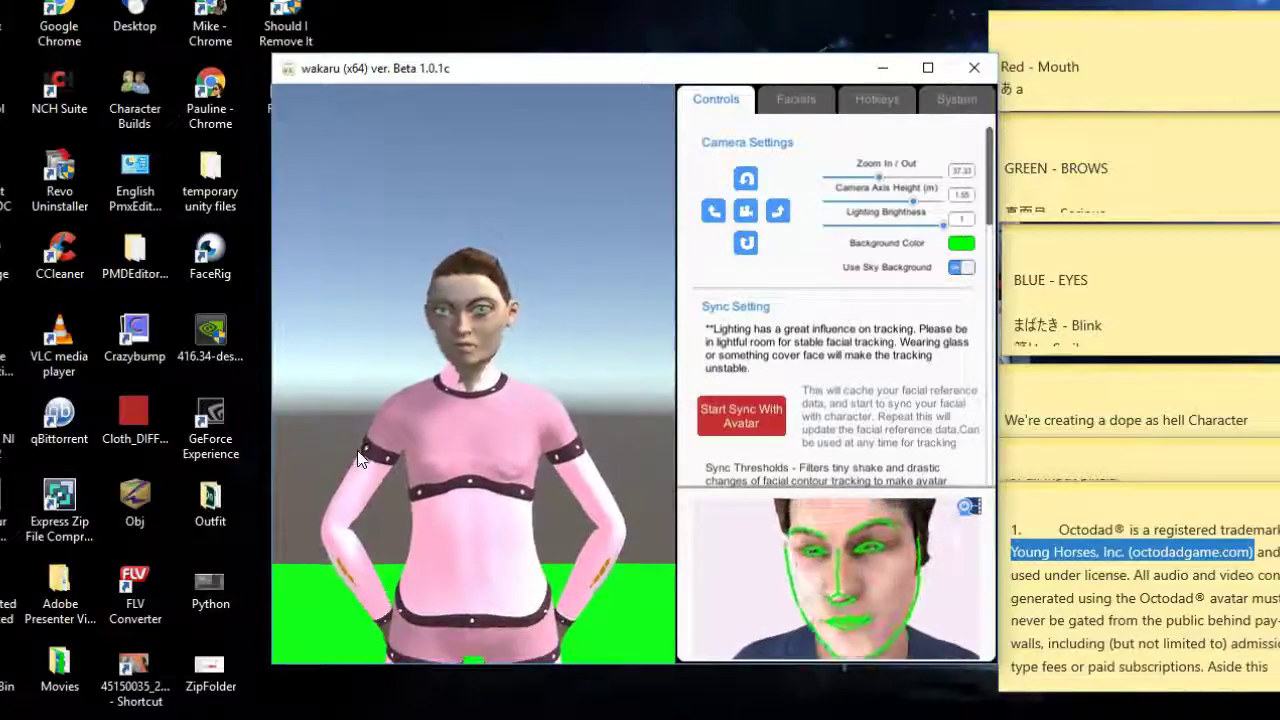
left_click(354, 441)
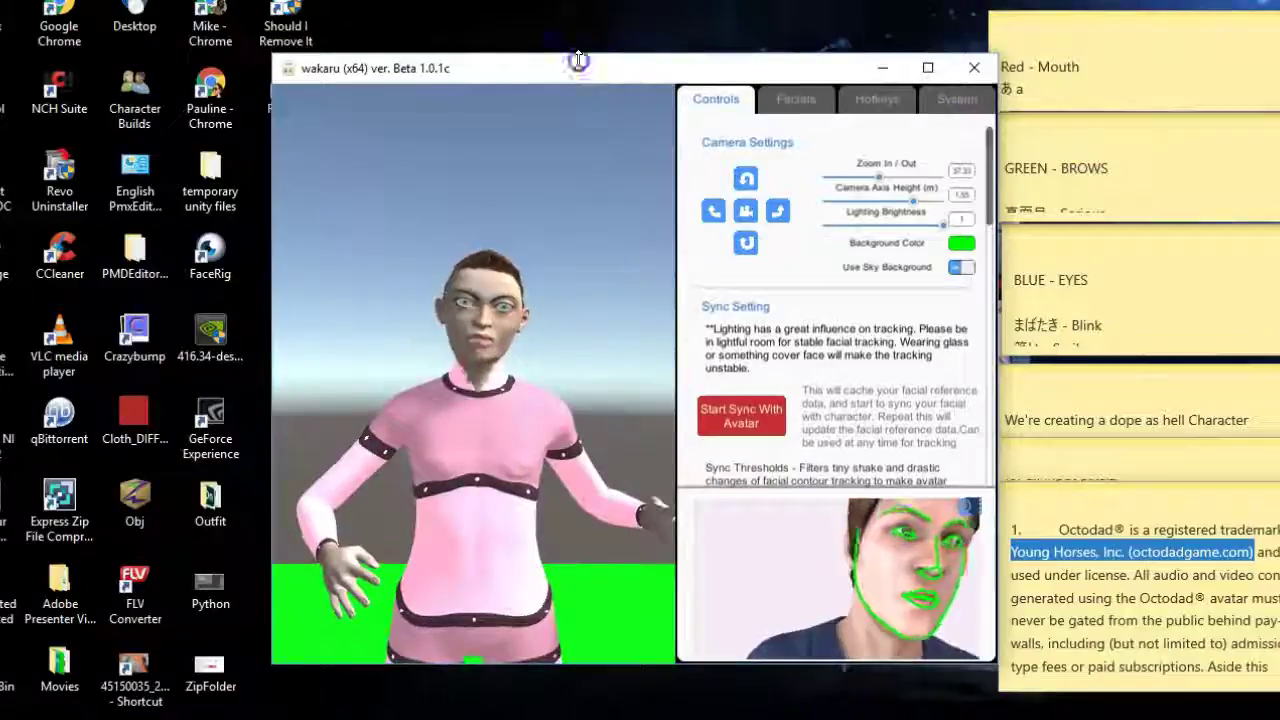
Step: Enlarge the Wakaru window in height and width, and move it toward the middle of the desktop
left_click_drag(583, 56, 625, 3)
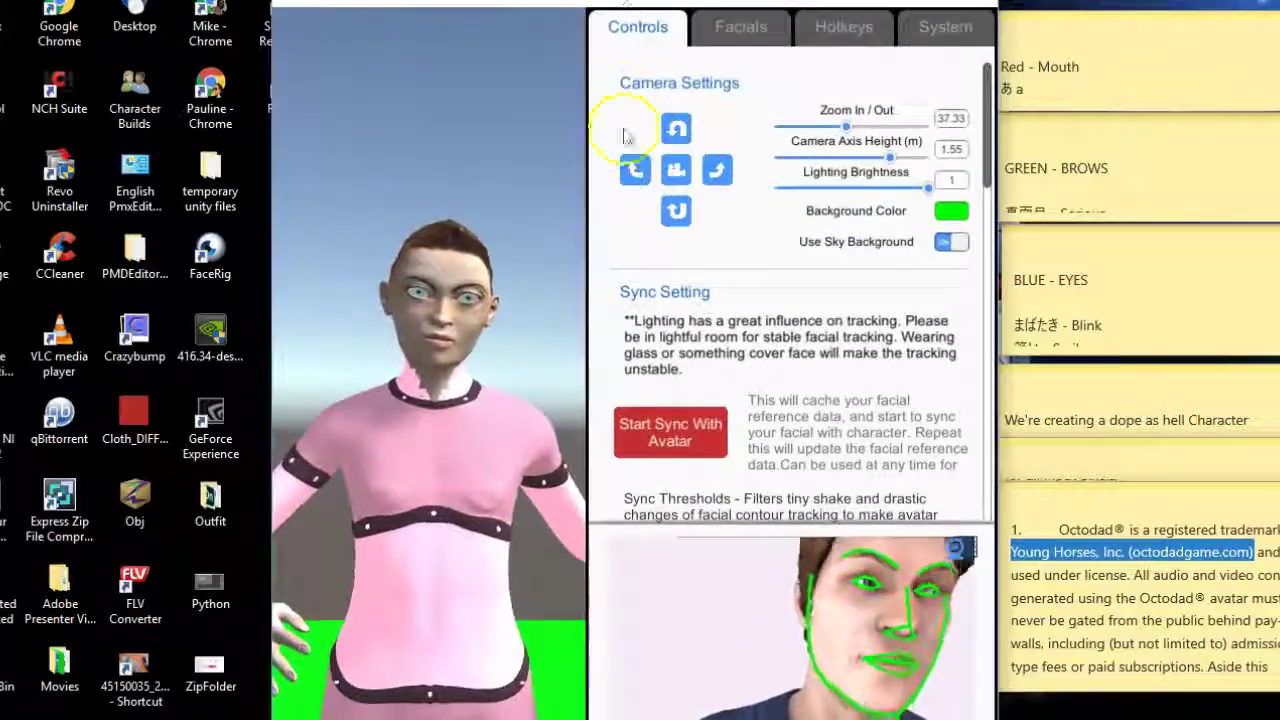
left_click_drag(268, 323, 32, 337)
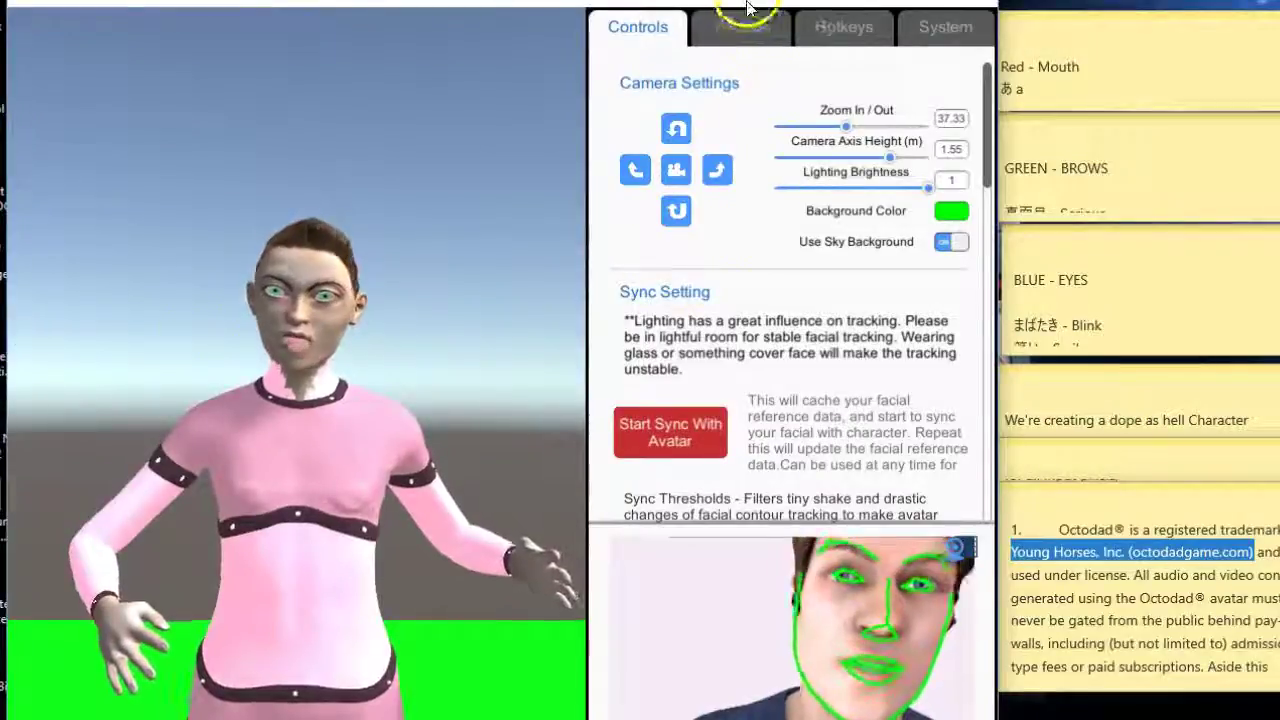
left_click_drag(749, 6, 899, 8)
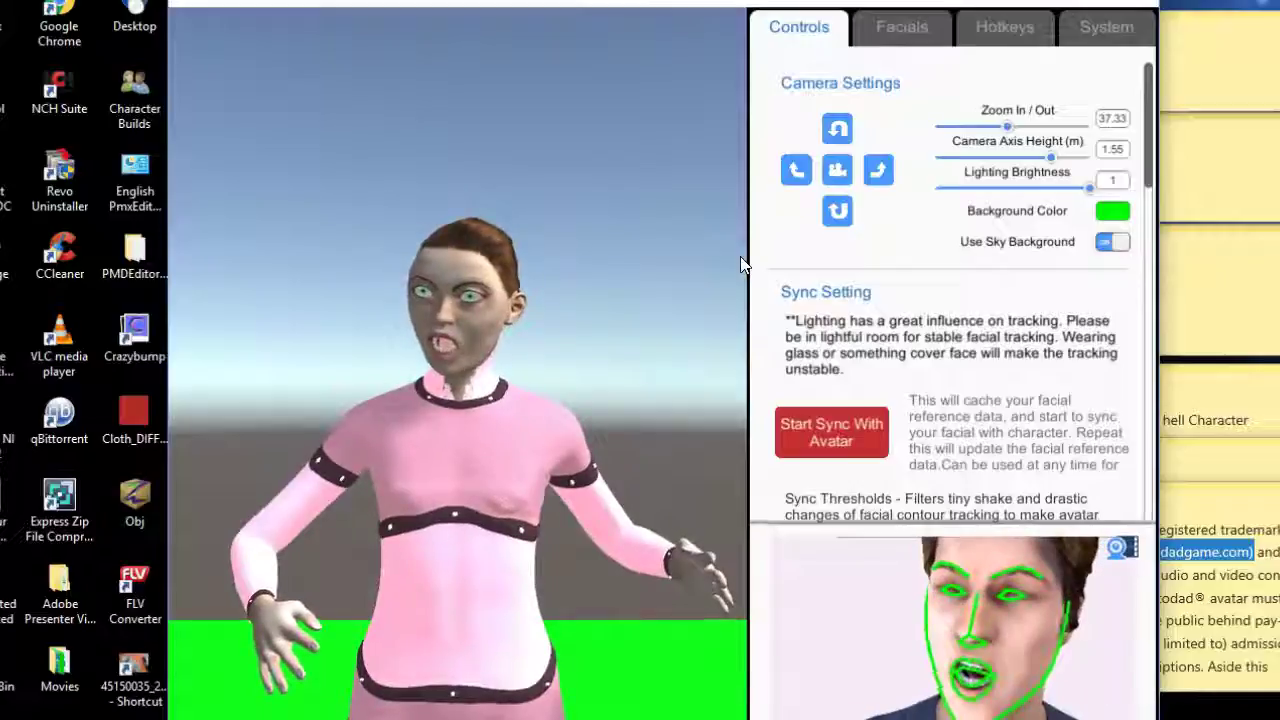
left_click(694, 263)
left_click(455, 350)
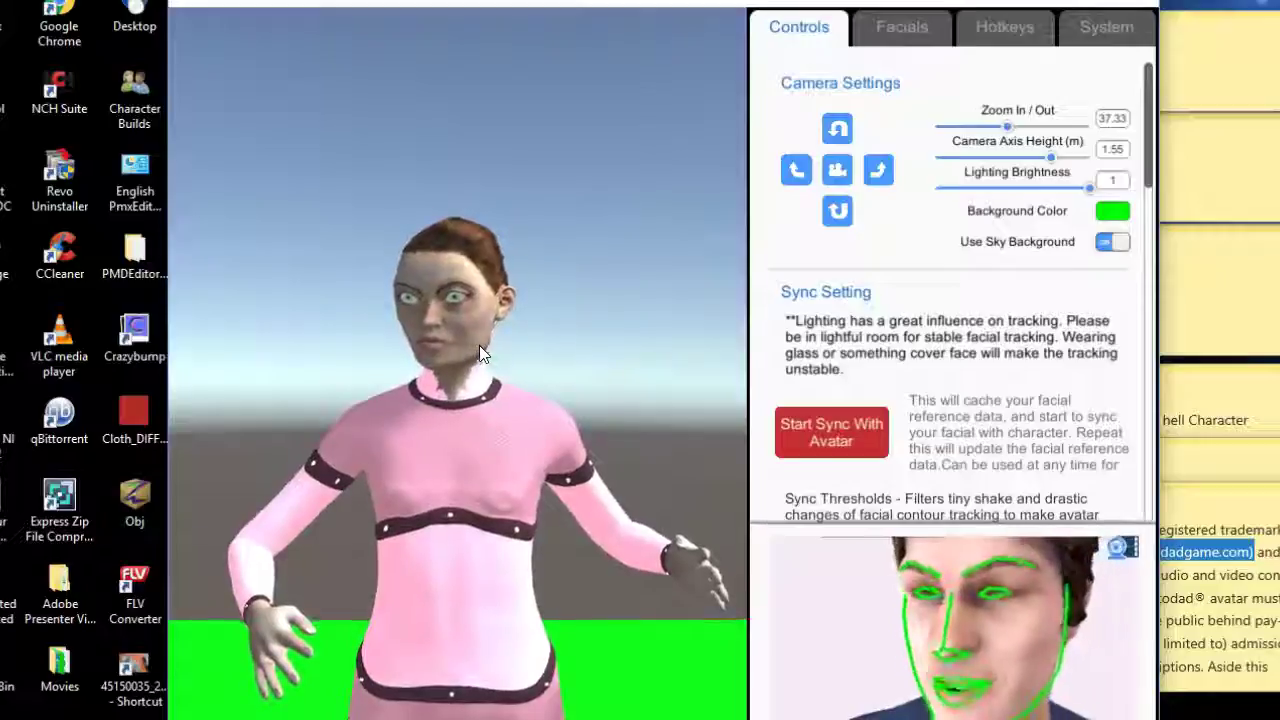
left_click(488, 380)
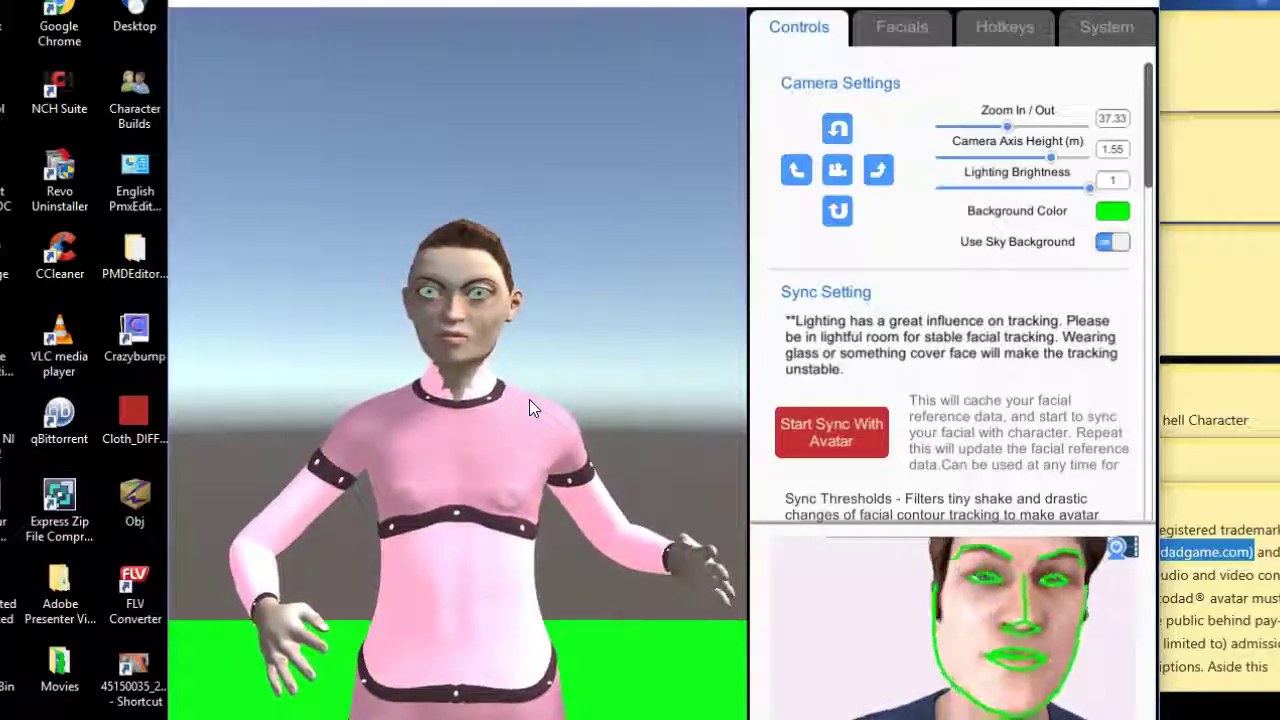
left_click_drag(545, 525, 615, 620)
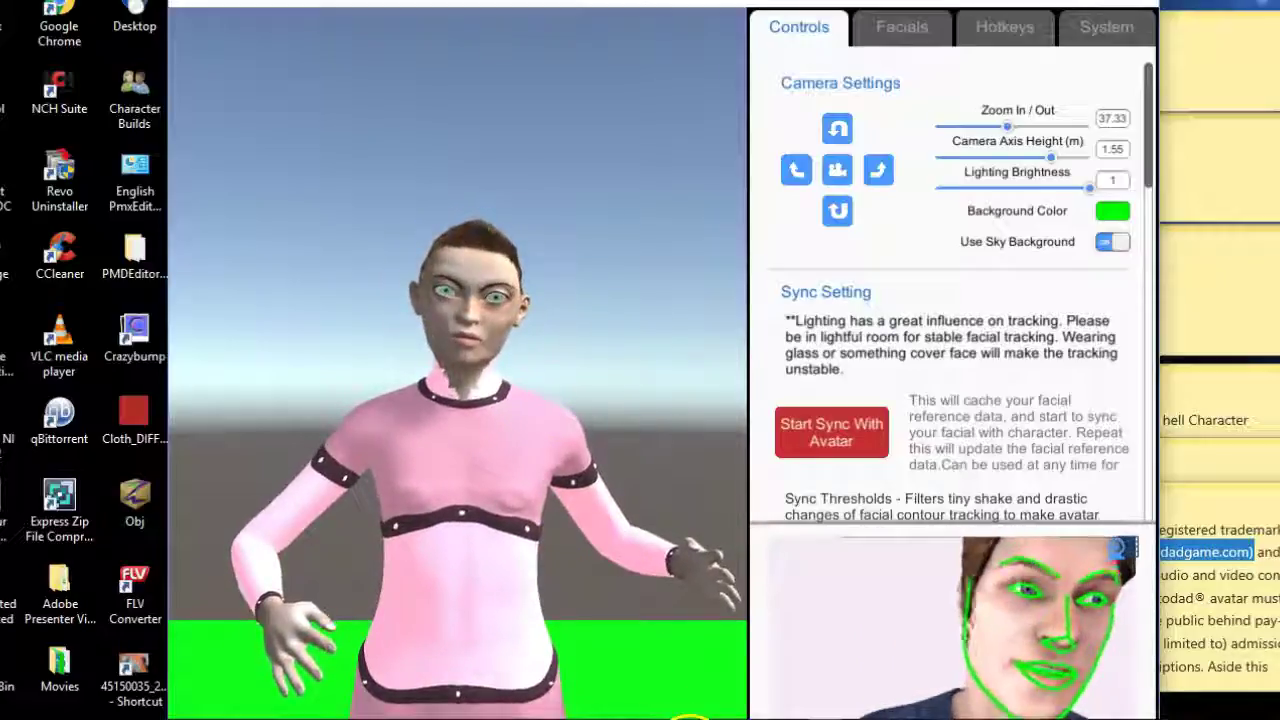
mouse_move(735, 716)
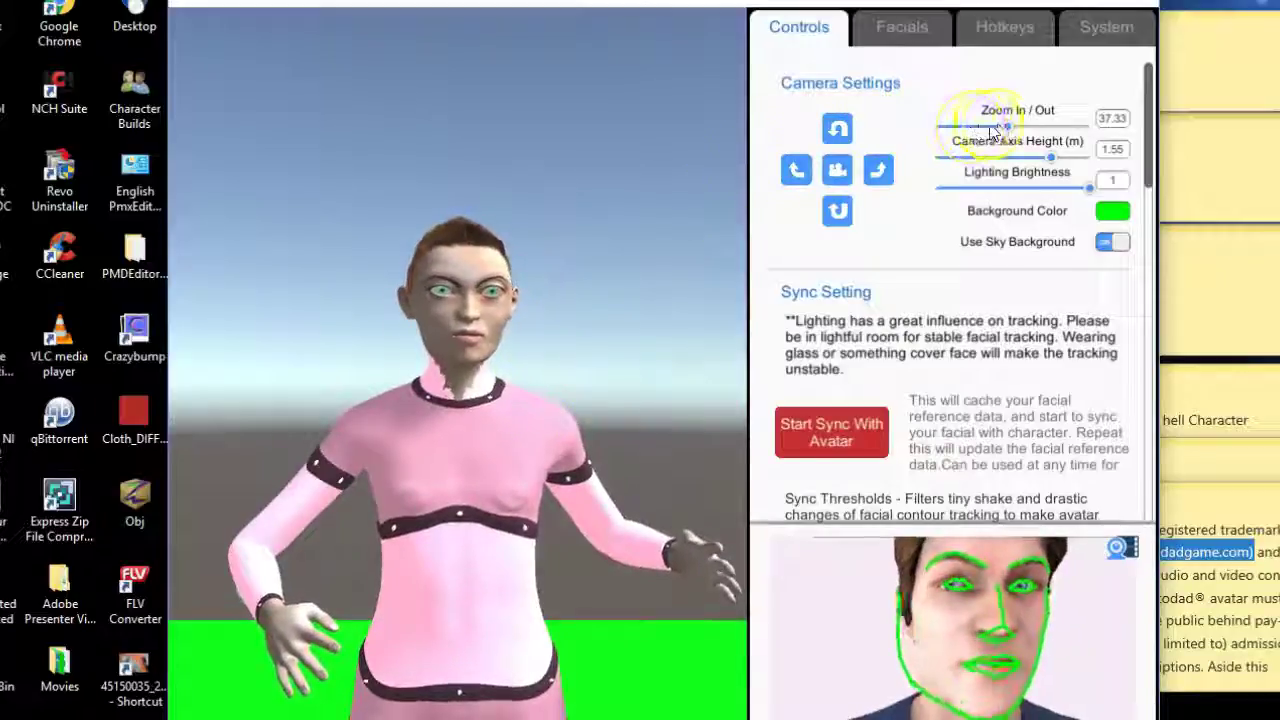
Step: Set the camera zoom to 15.94 for a closer view of the avatar, and show the facial settings for the brows
left_click_drag(1010, 128, 967, 125)
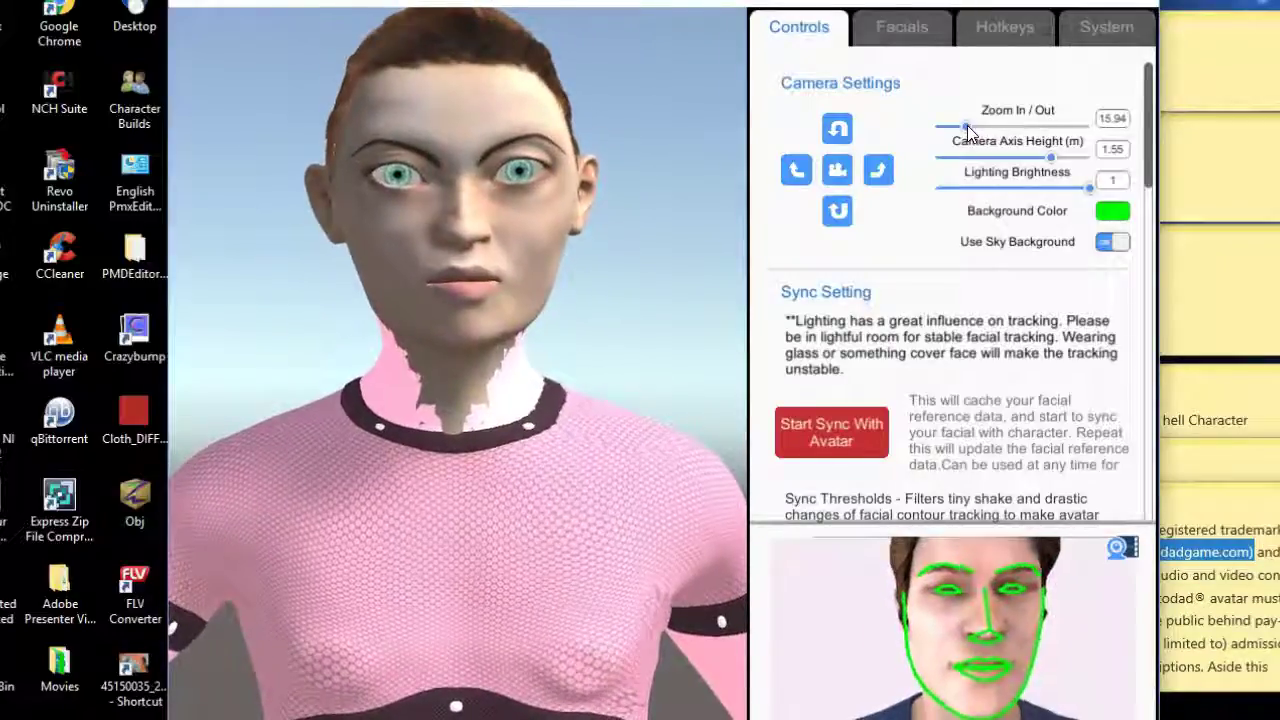
left_click(912, 30)
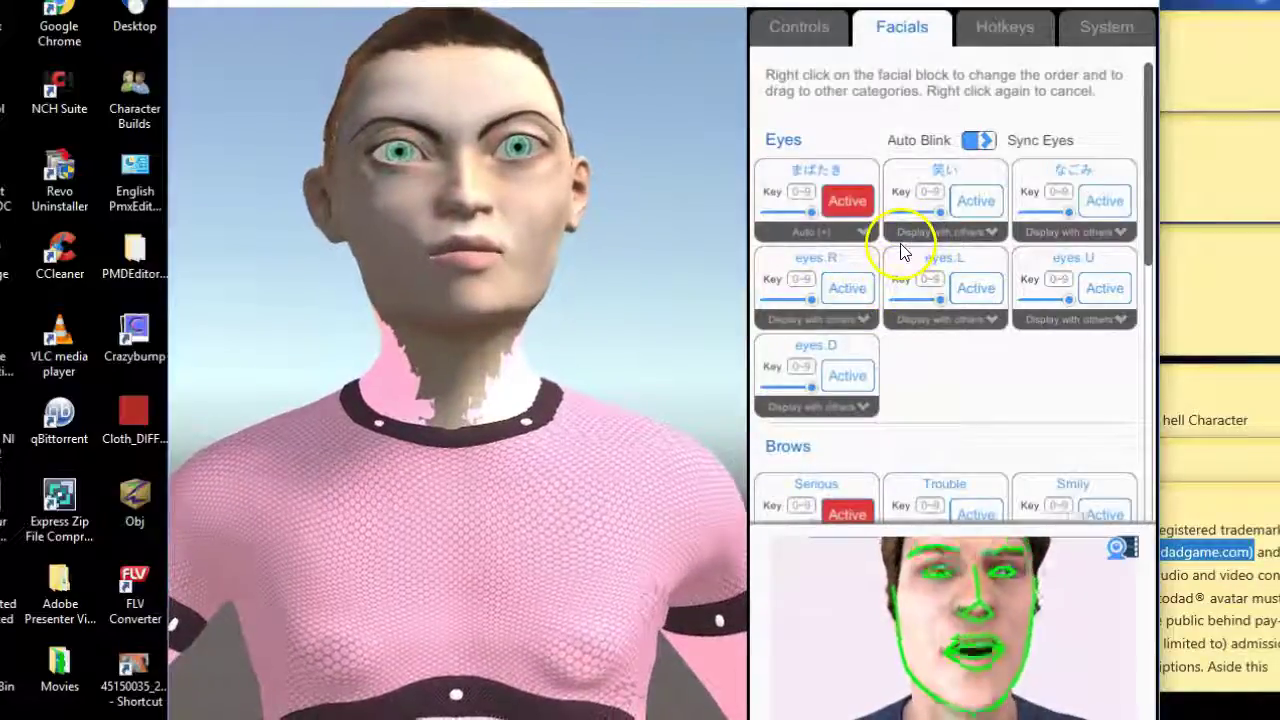
scroll(910, 371, "down", 2)
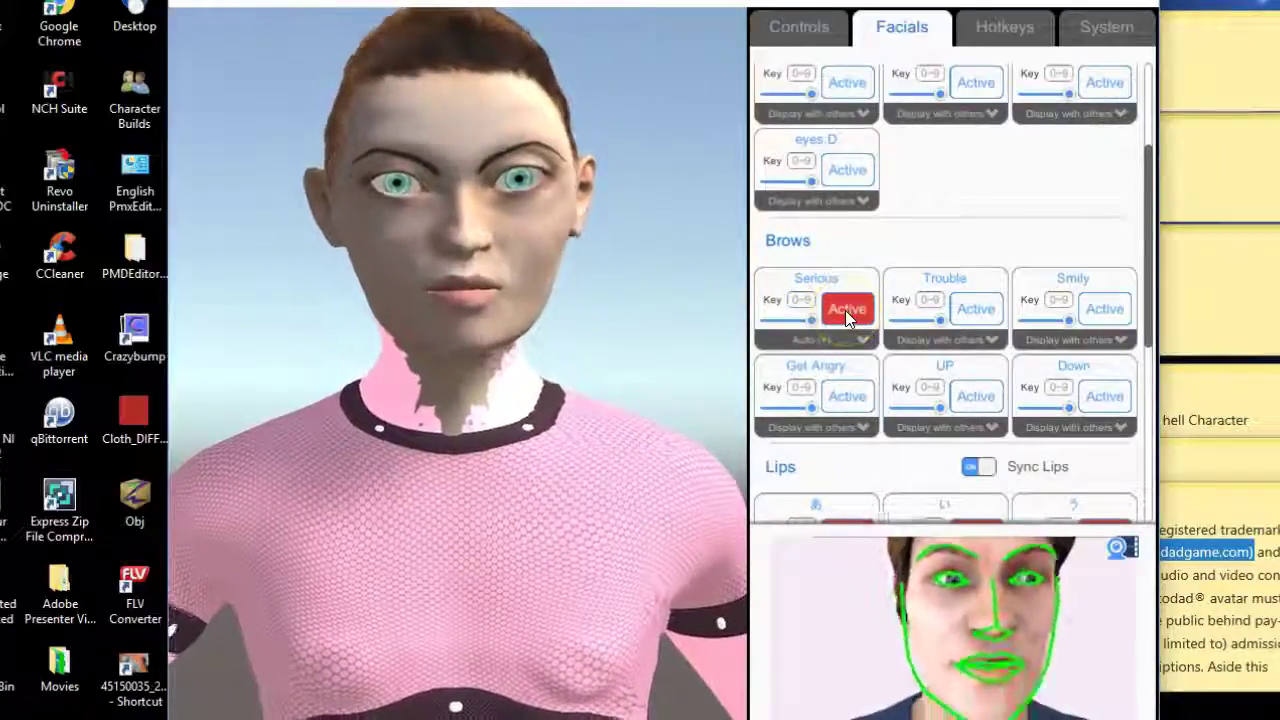
left_click(810, 307)
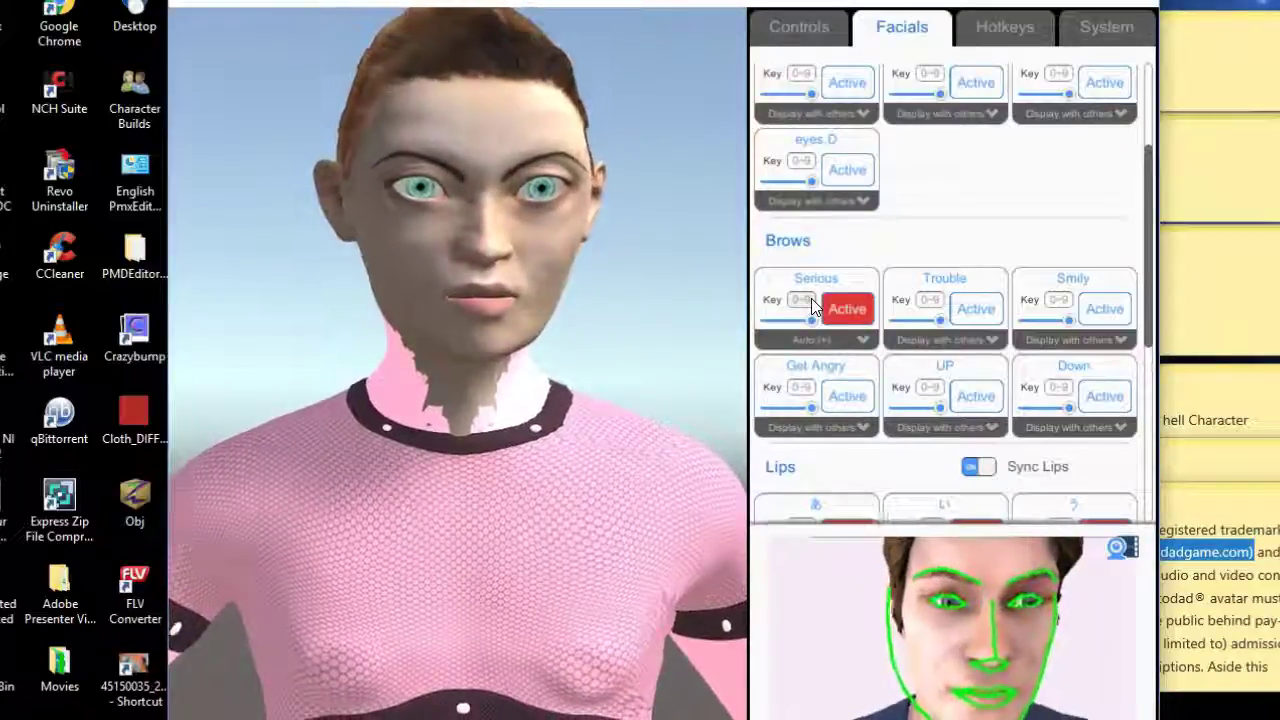
left_click(830, 305)
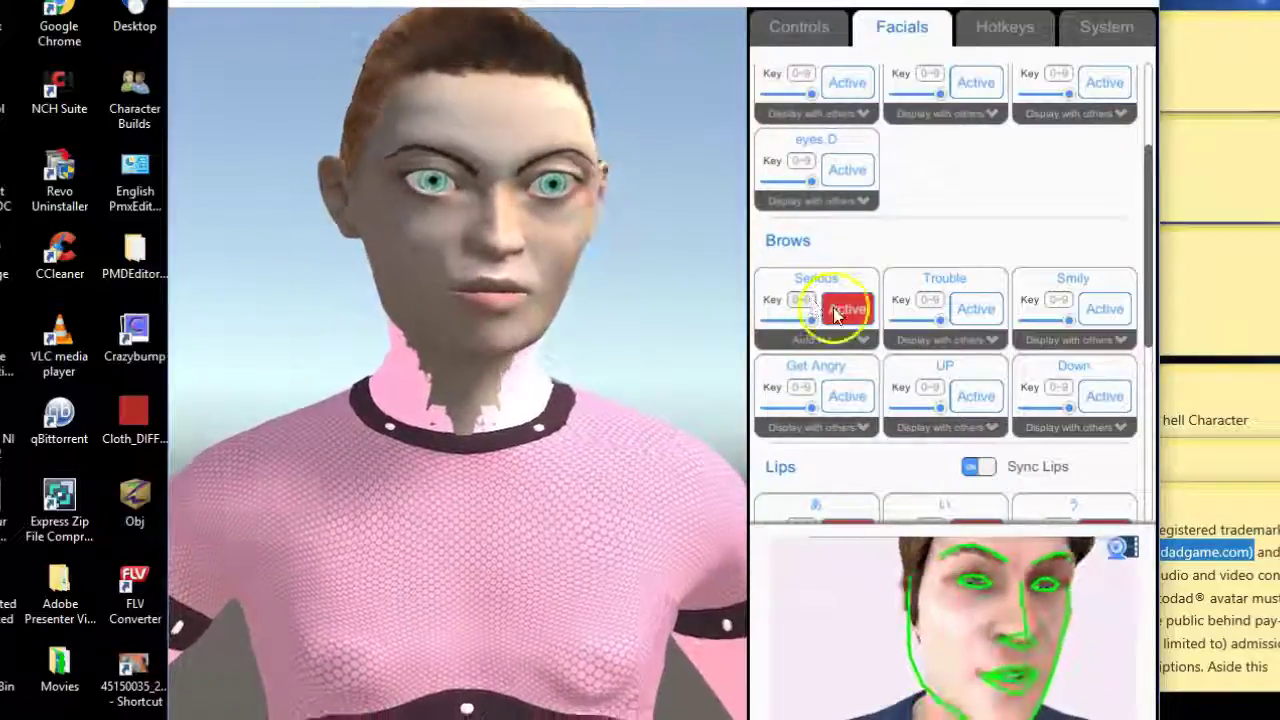
Step: Switch to FaceRig to examine the avatar's facial movement up close, and return to Wakaru
left_click(912, 488)
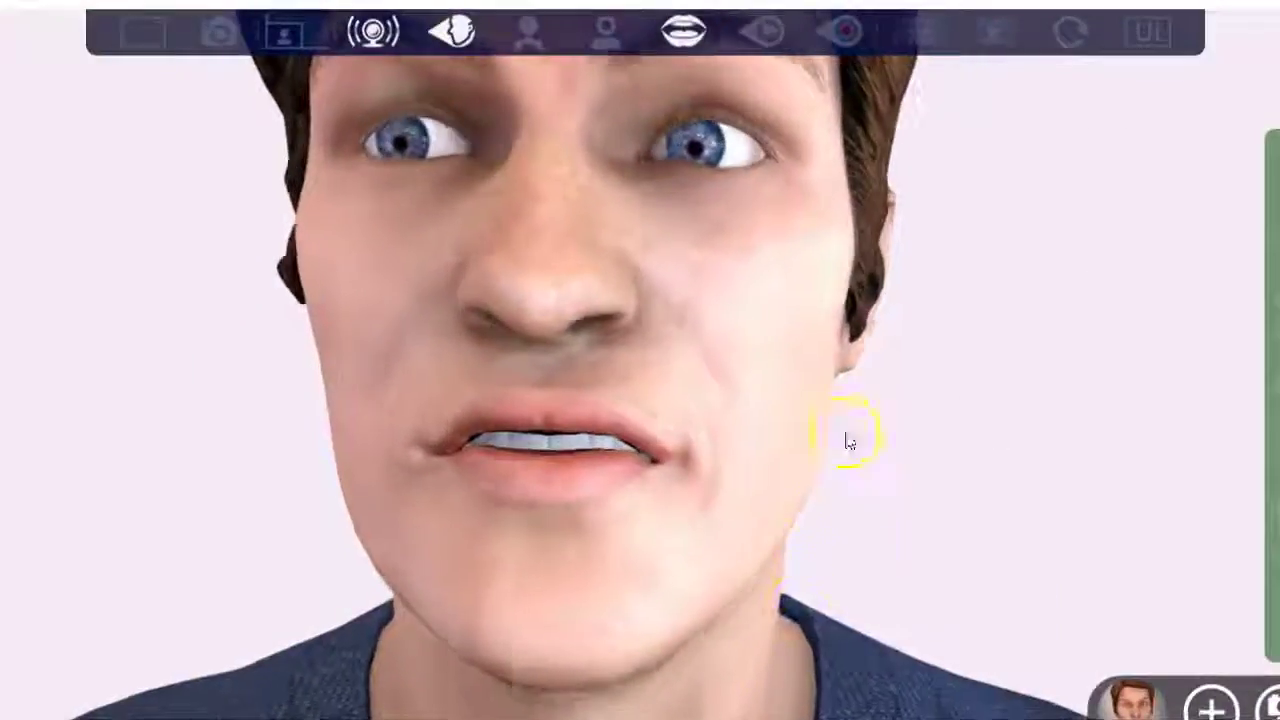
left_click_drag(849, 441, 857, 316)
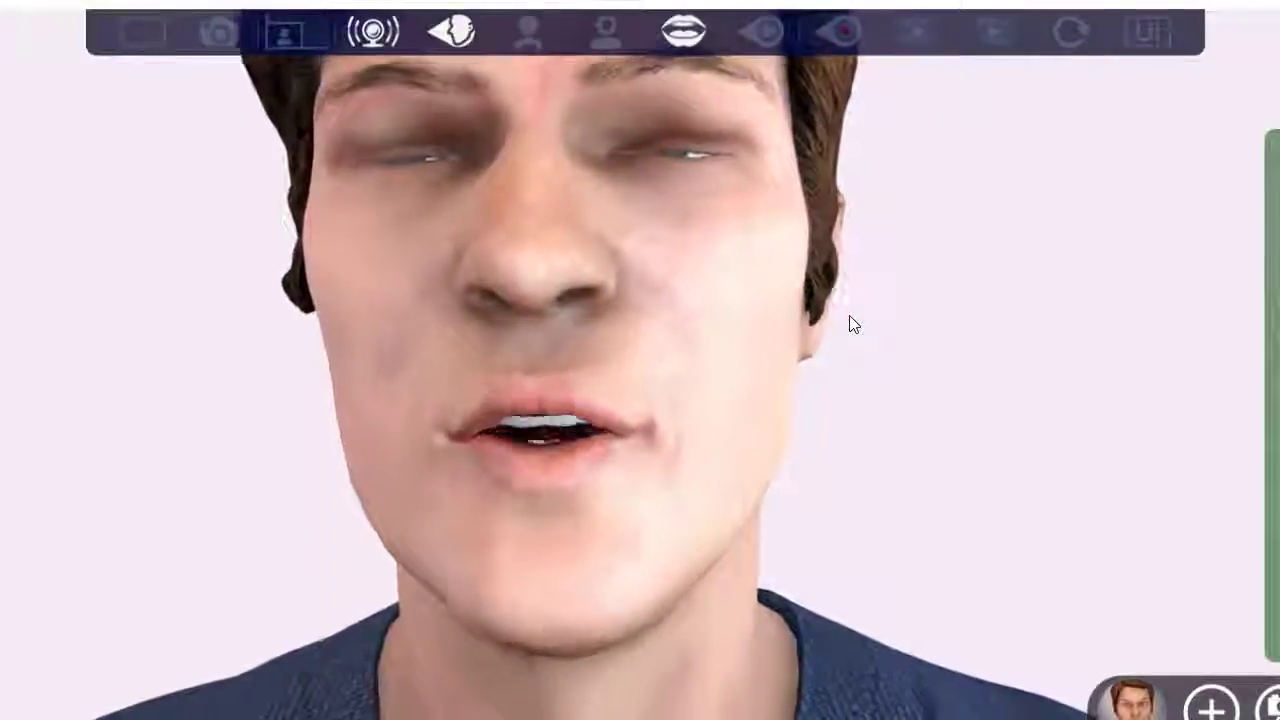
left_click(825, 690)
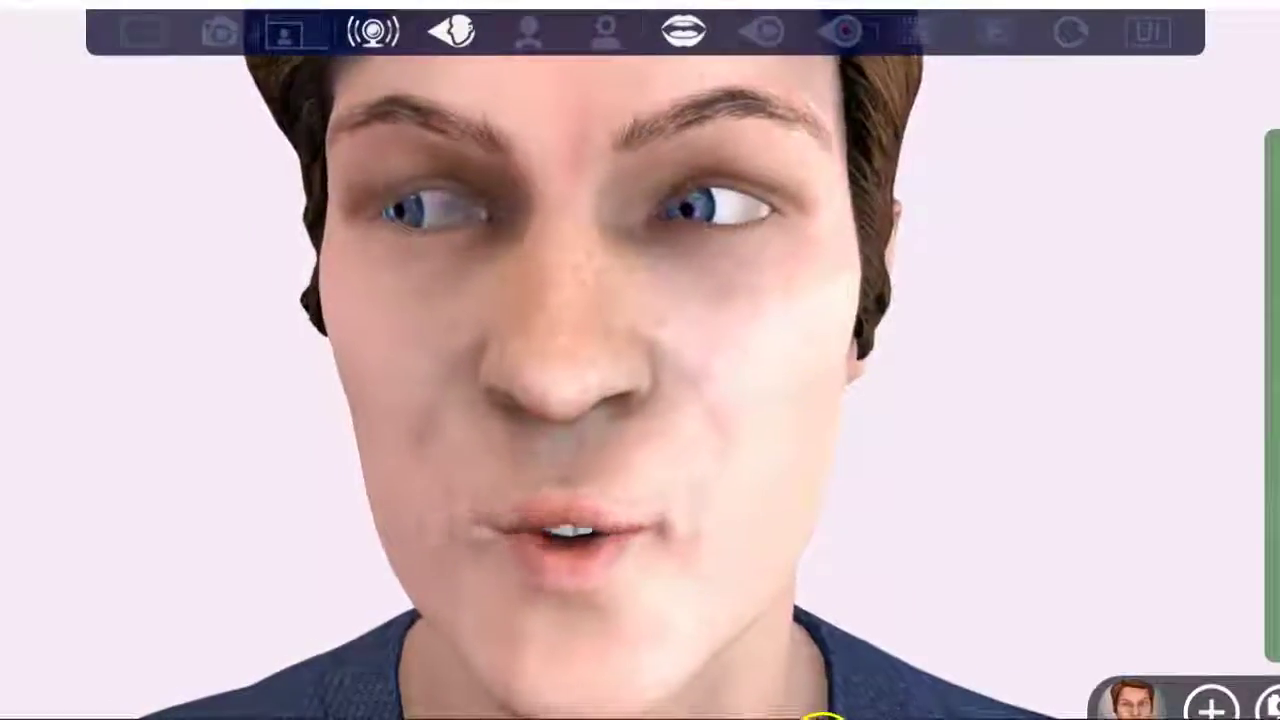
mouse_move(755, 712)
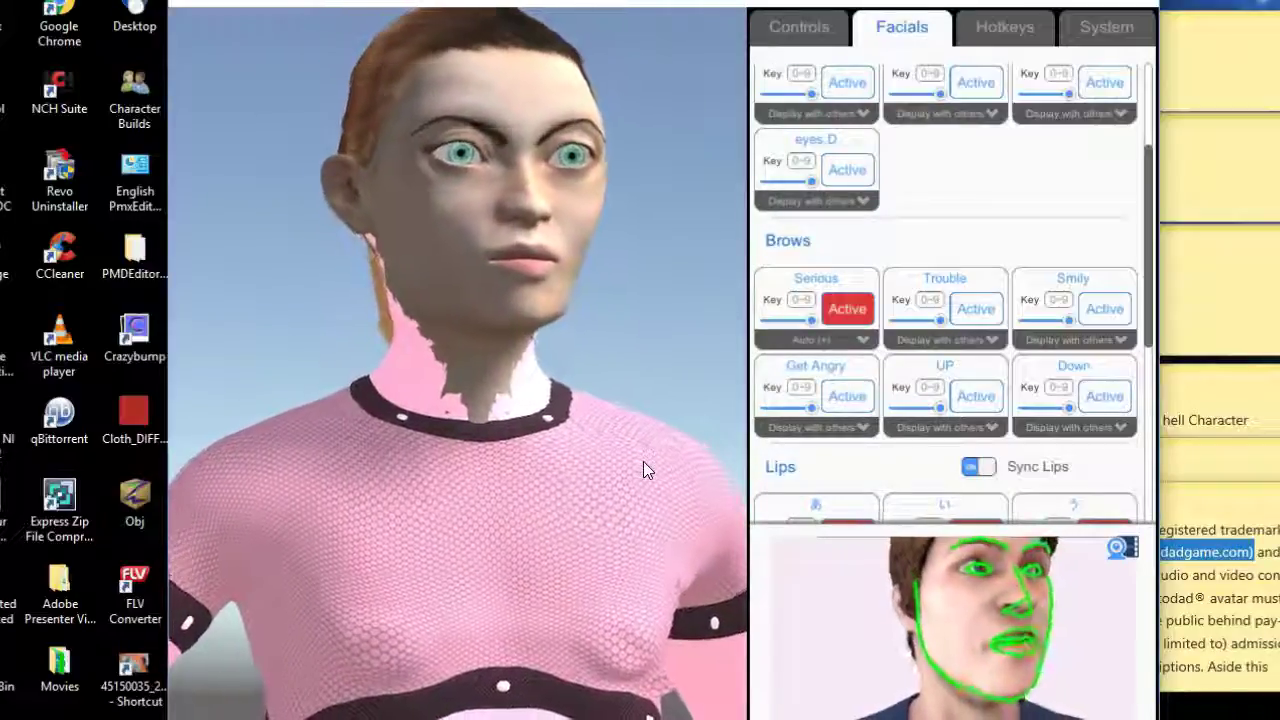
left_click(618, 462)
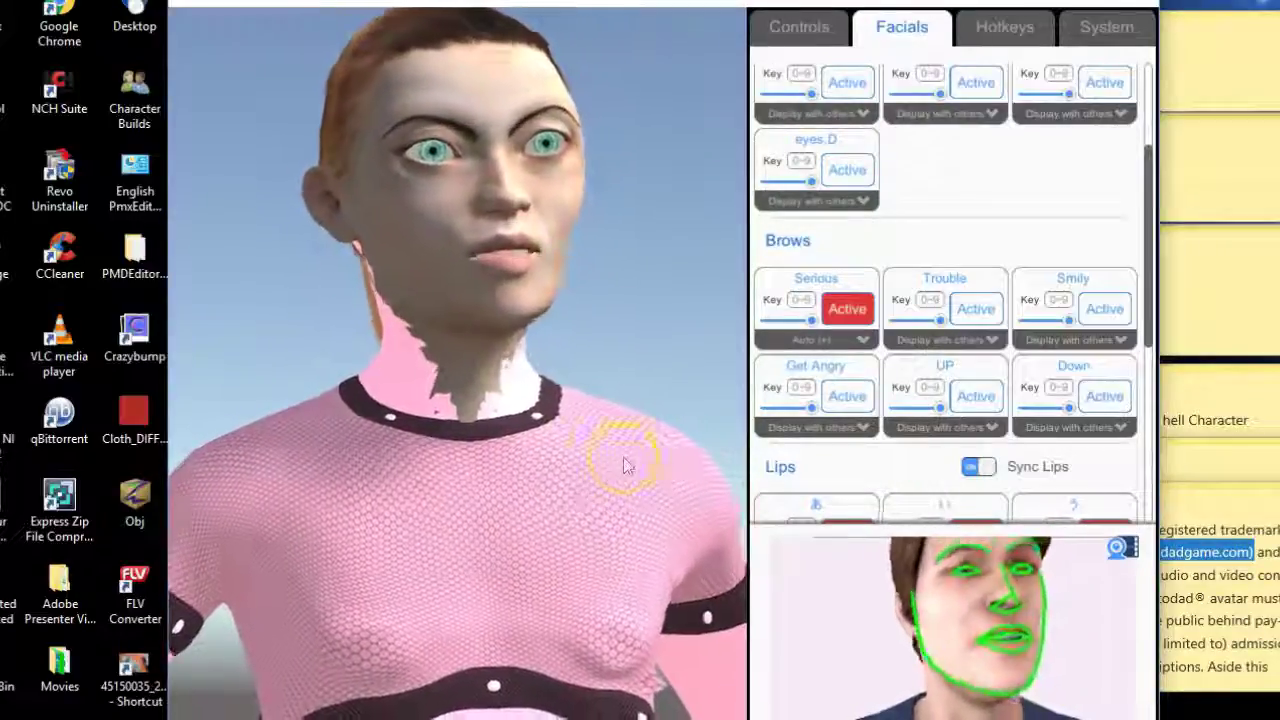
left_click(599, 465)
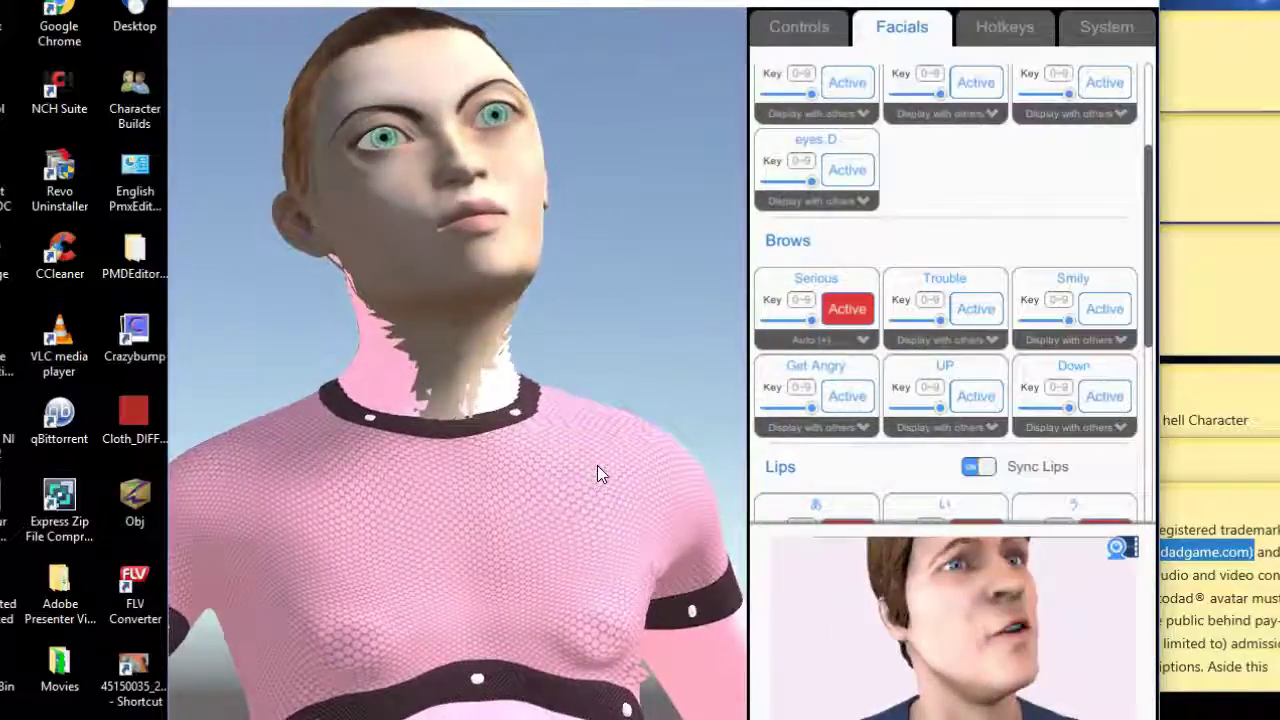
left_click(566, 592)
left_click(583, 556)
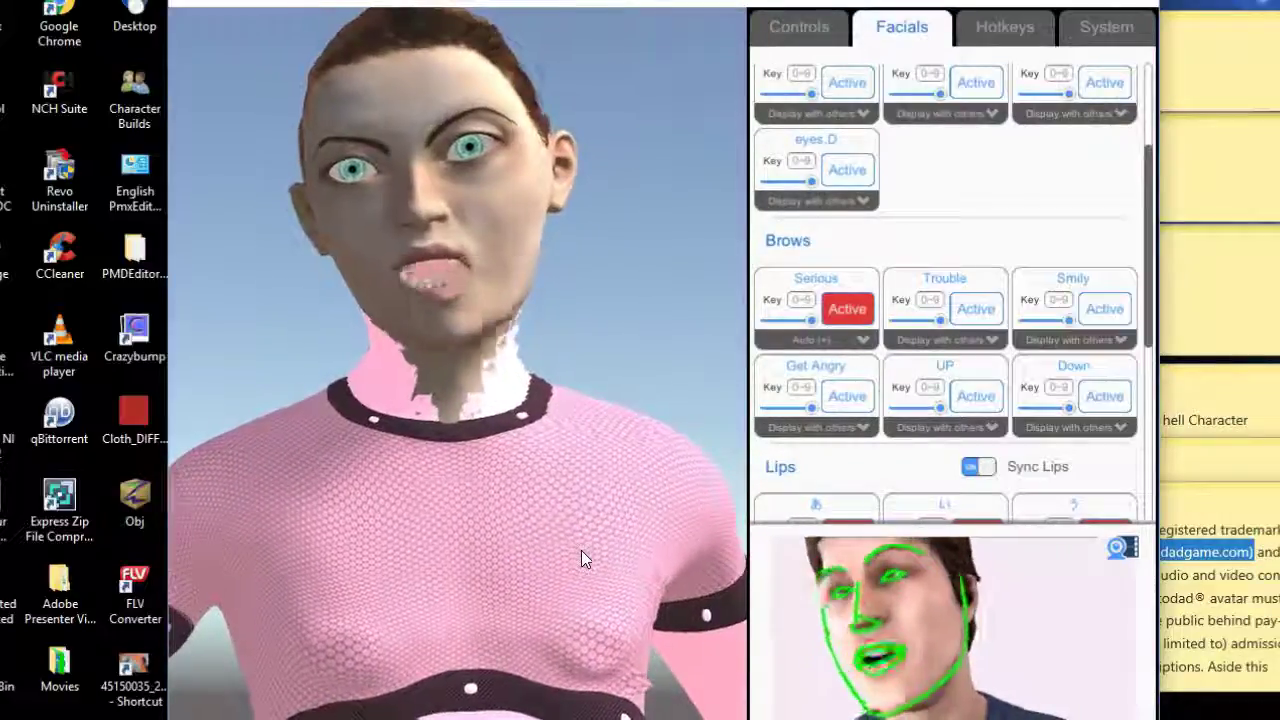
left_click(740, 716)
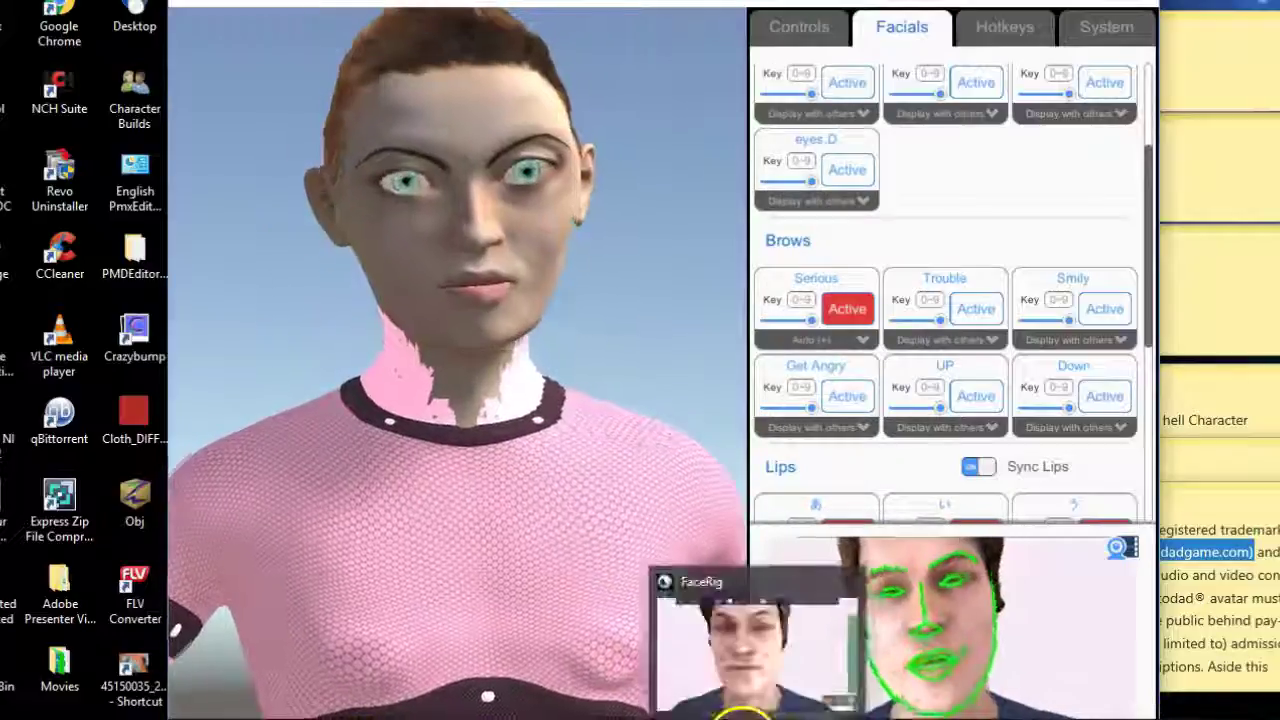
mouse_move(783, 712)
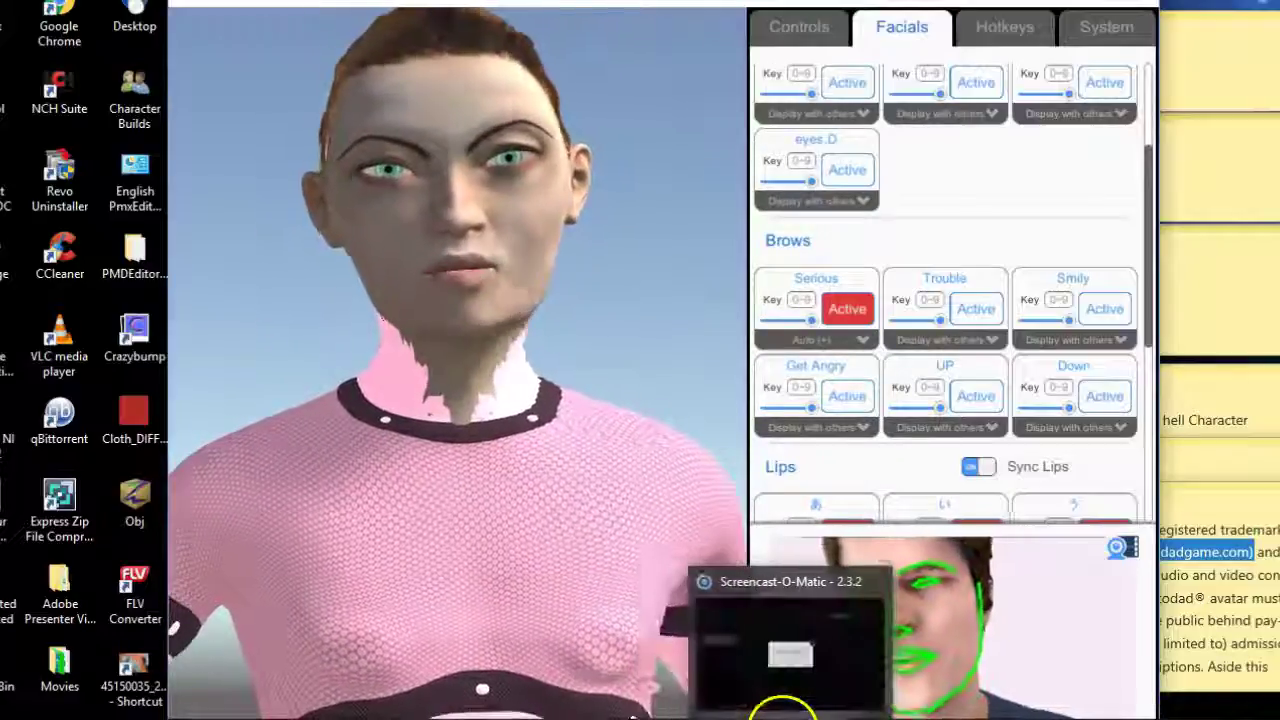